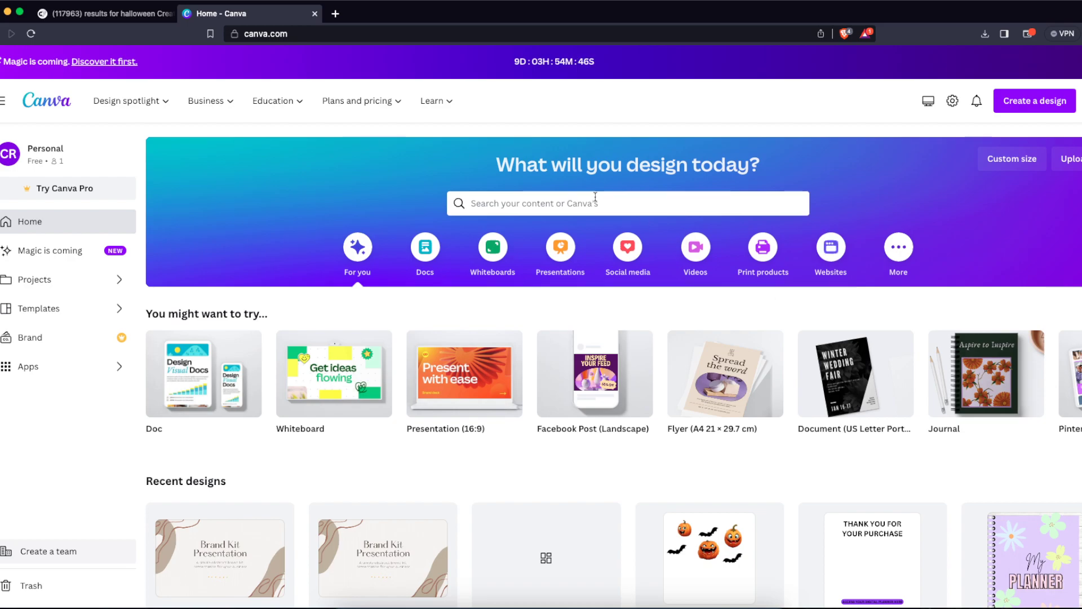
- Search 'tshirt' templates and open the red Push Your Limit T-shirt template
{"action": "type", "text": "tshirt"}
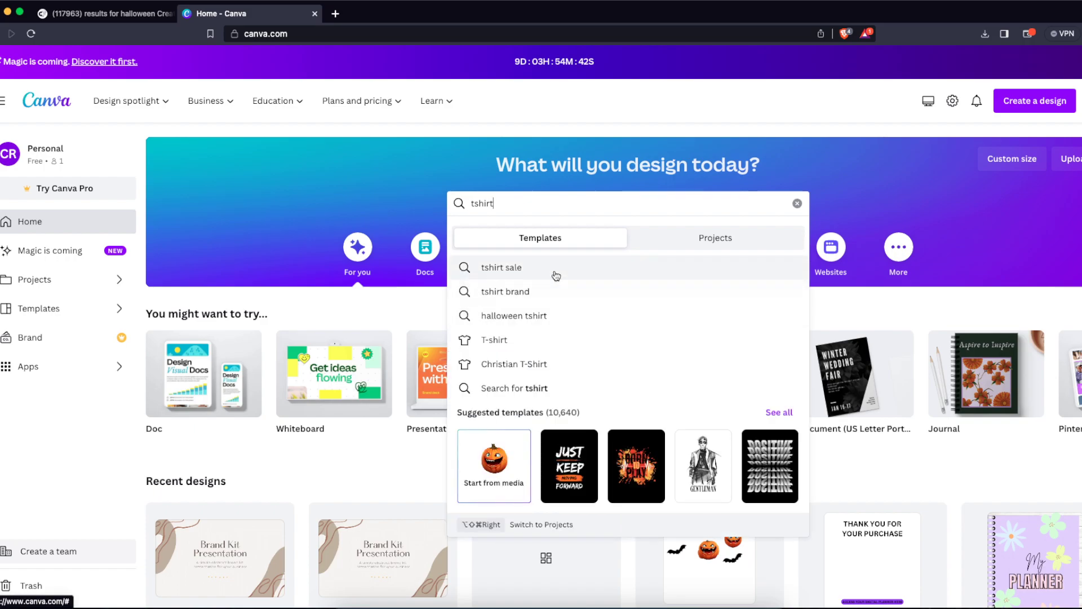
{"action": "left_click", "coordinate": [475, 342]}
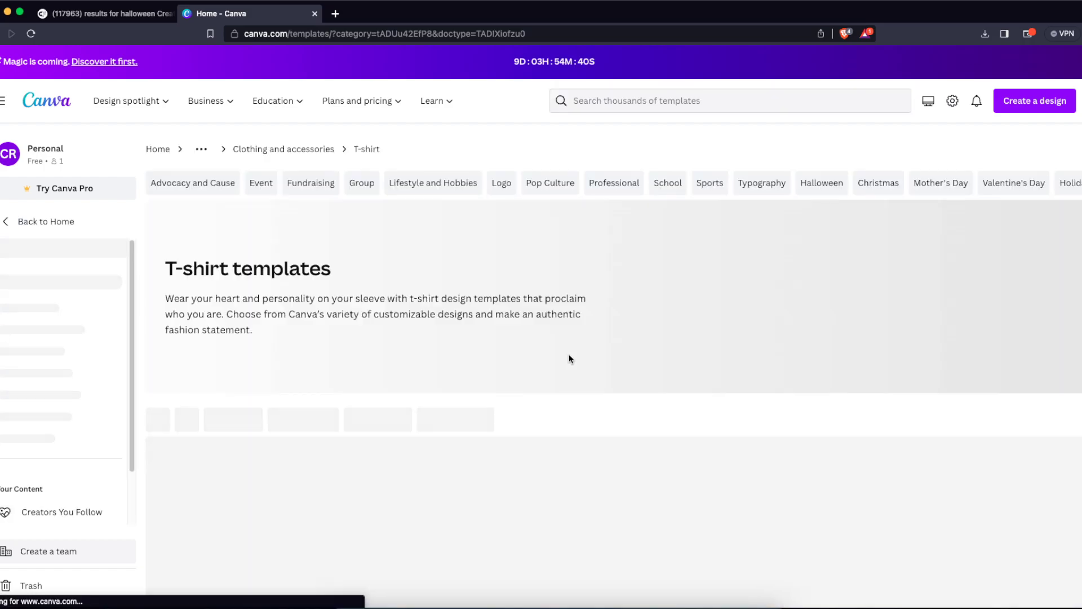
{"action": "scroll", "coordinate": [568, 349], "scroll_direction": "down", "scroll_amount": 5}
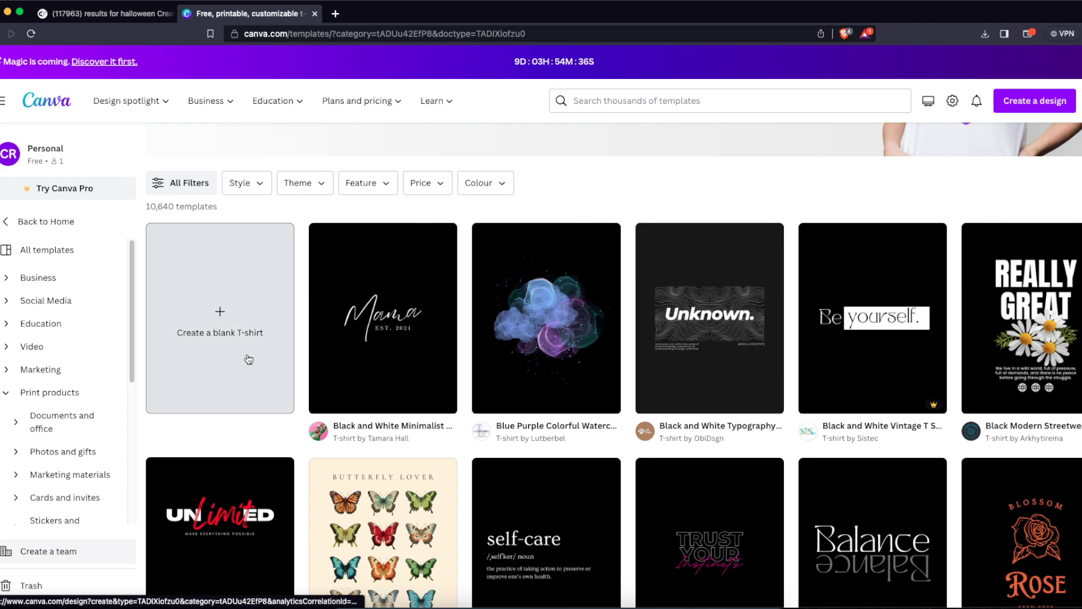
{"action": "scroll", "coordinate": [733, 316], "scroll_direction": "down", "scroll_amount": 3}
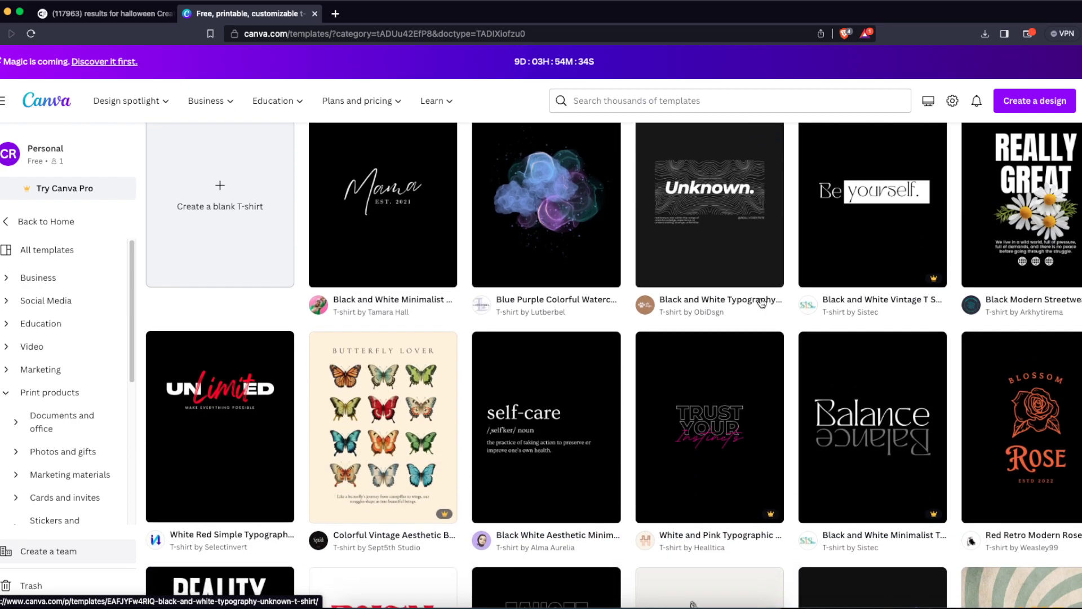
{"action": "scroll", "coordinate": [761, 304], "scroll_direction": "down", "scroll_amount": 2}
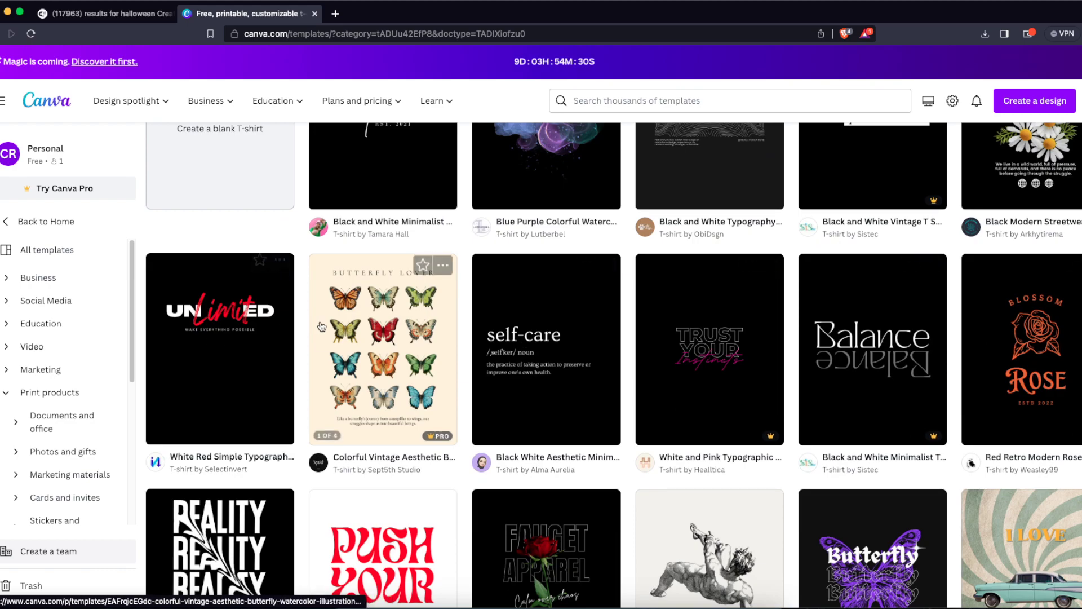
{"action": "scroll", "coordinate": [321, 325], "scroll_direction": "down", "scroll_amount": 3}
{"action": "scroll", "coordinate": [271, 299], "scroll_direction": "up", "scroll_amount": 6}
{"action": "scroll", "coordinate": [221, 271], "scroll_direction": "down", "scroll_amount": 4}
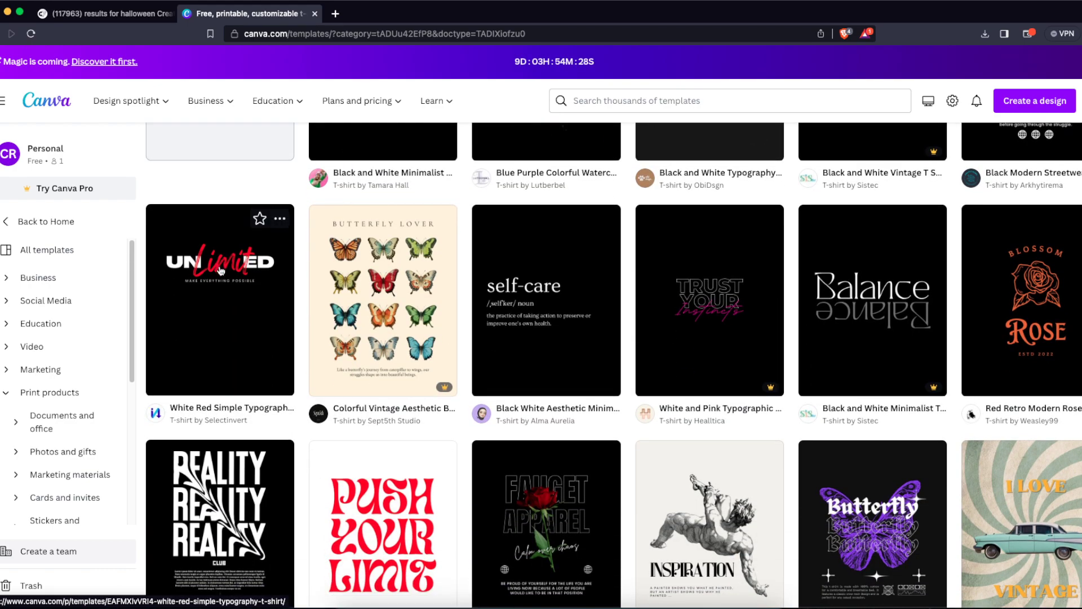
{"action": "scroll", "coordinate": [221, 271], "scroll_direction": "down", "scroll_amount": 6}
{"action": "scroll", "coordinate": [359, 376], "scroll_direction": "up", "scroll_amount": 3}
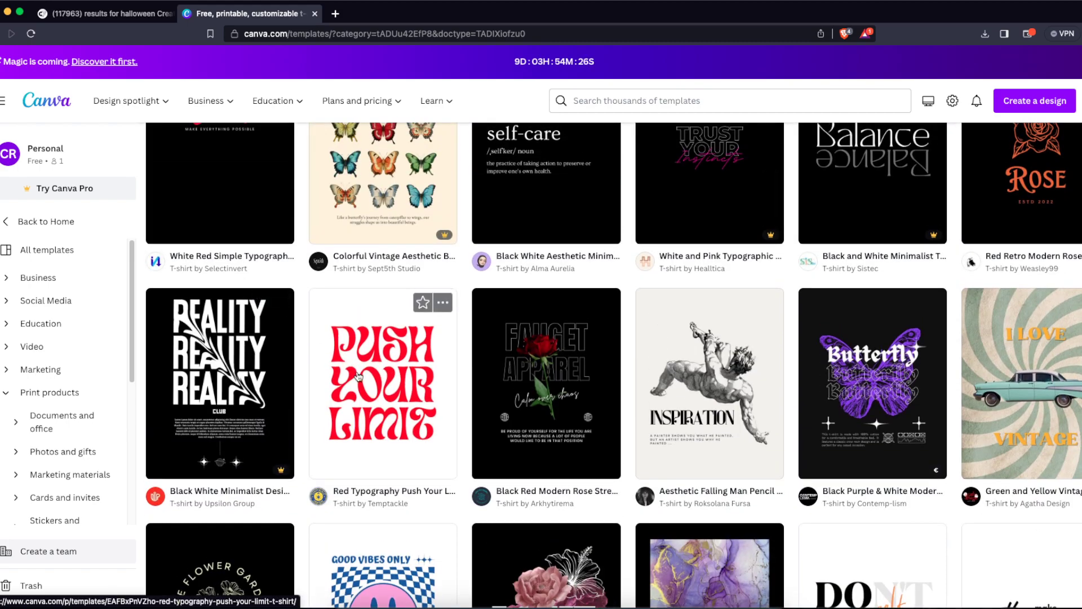
{"action": "left_click", "coordinate": [359, 377]}
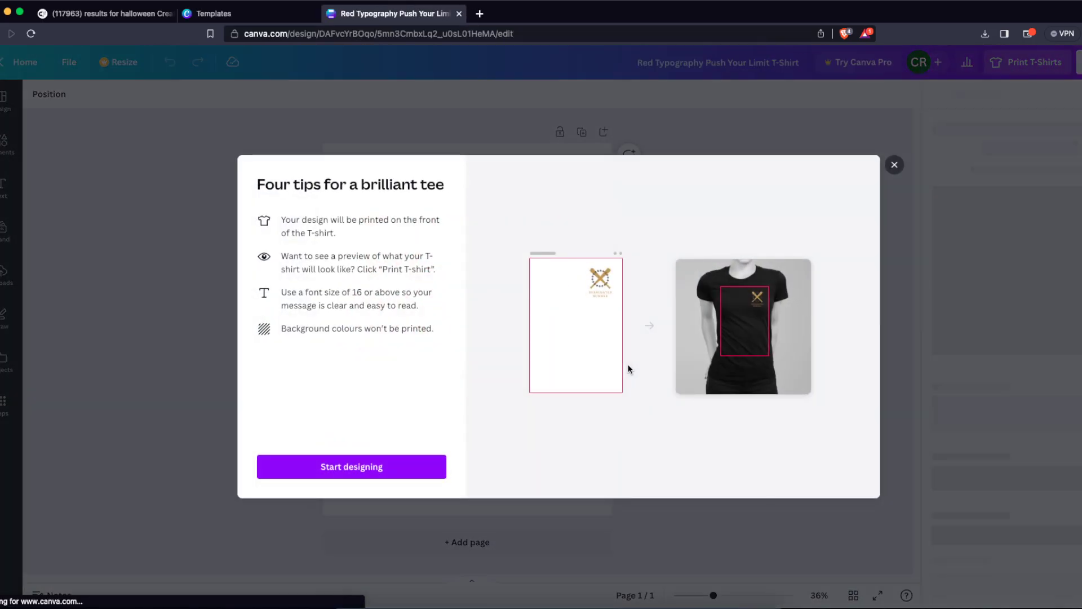
- Dismiss the T-shirt tips and make the page background black
{"action": "left_click", "coordinate": [358, 465]}
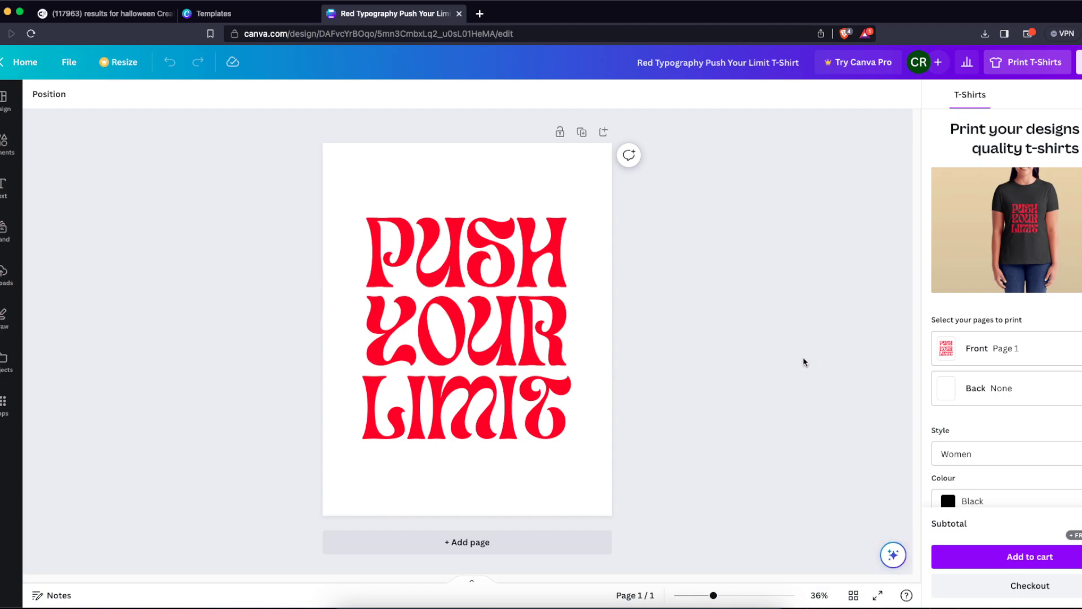
{"action": "left_click", "coordinate": [567, 221]}
{"action": "left_click", "coordinate": [536, 335]}
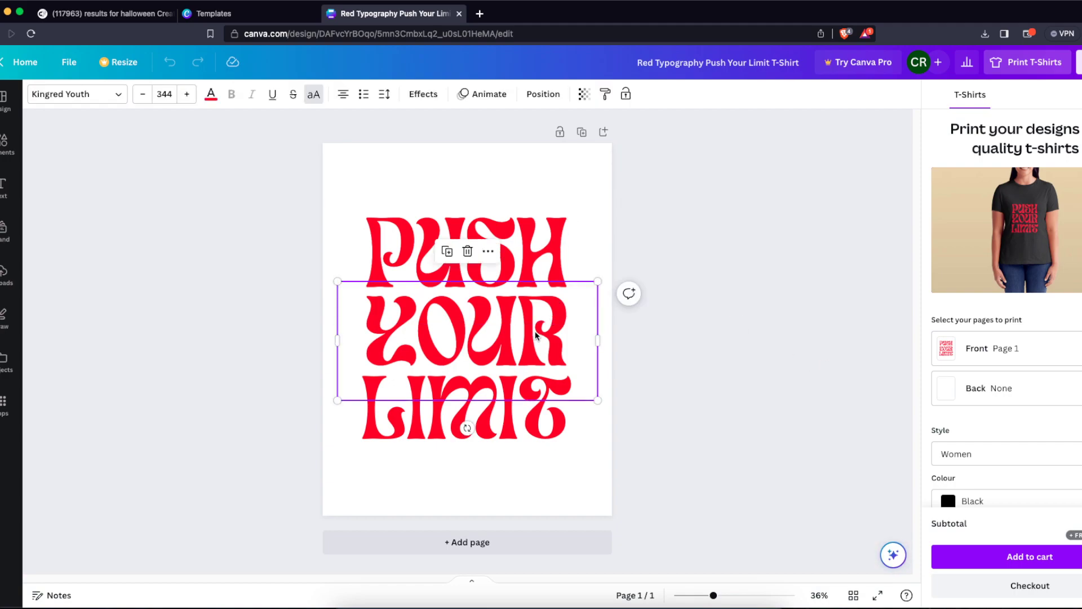
{"action": "left_click", "coordinate": [525, 420]}
{"action": "left_click", "coordinate": [688, 393]}
{"action": "left_click", "coordinate": [458, 151]}
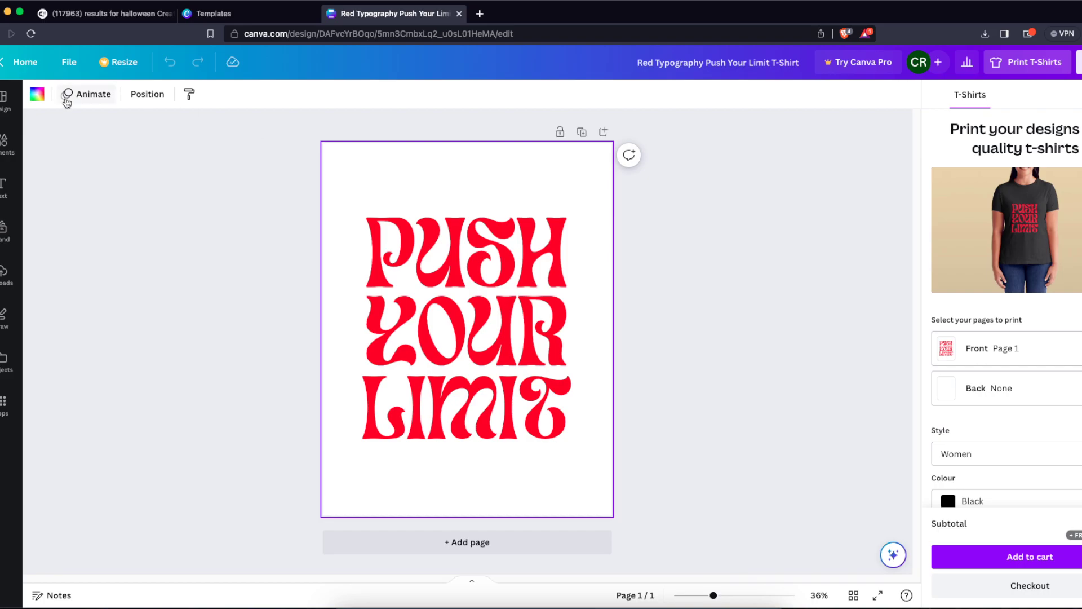
{"action": "left_click", "coordinate": [37, 93]}
{"action": "left_click", "coordinate": [49, 310]}
{"action": "left_click", "coordinate": [303, 315]}
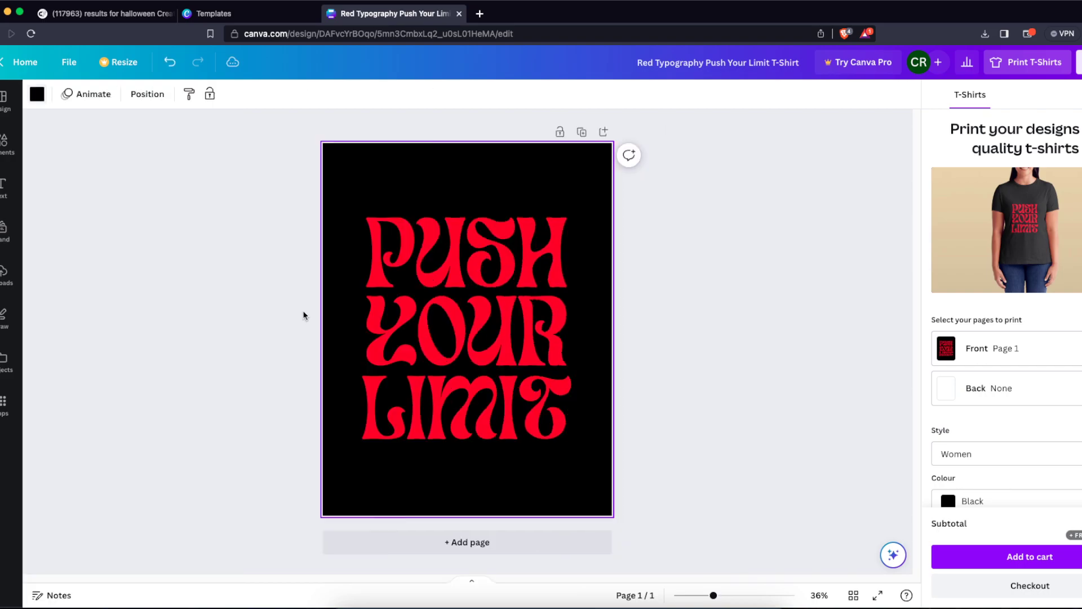
- Give all three text lines the Neon effect and a lavender pink colour
{"action": "left_click_drag", "start_coordinate": [591, 217], "coordinate": [500, 404]}
{"action": "key", "text": "ctrl+z"}
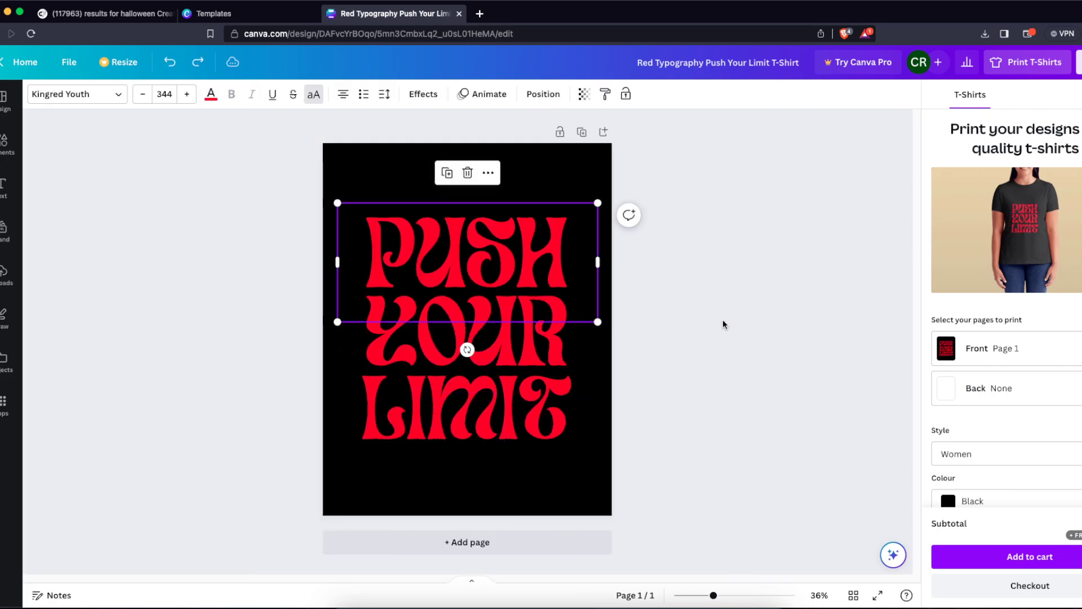
{"action": "left_click_drag", "start_coordinate": [681, 206], "coordinate": [541, 314]}
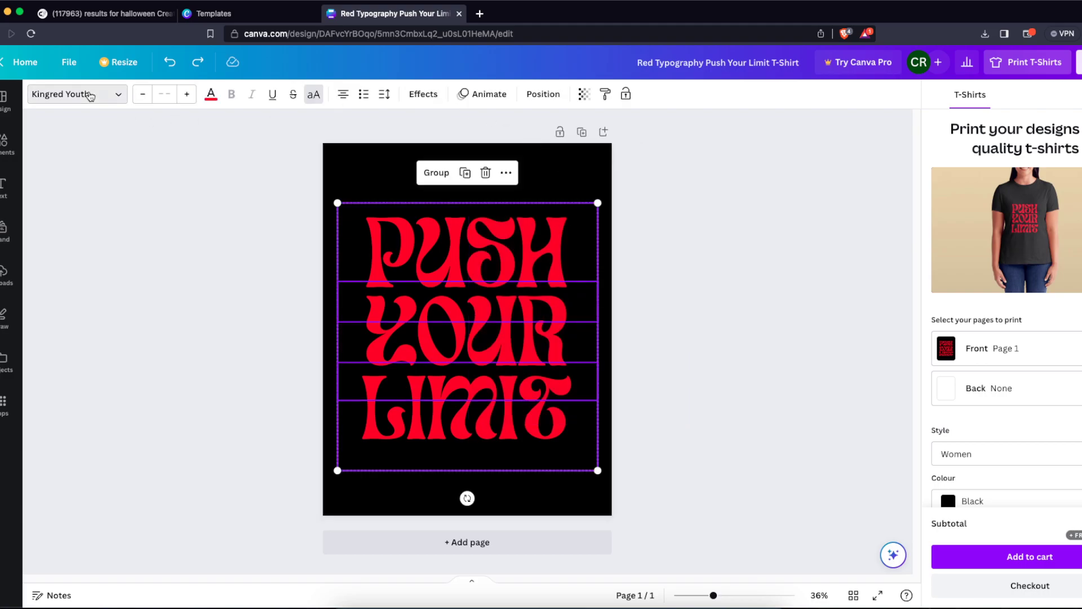
{"action": "left_click", "coordinate": [89, 94]}
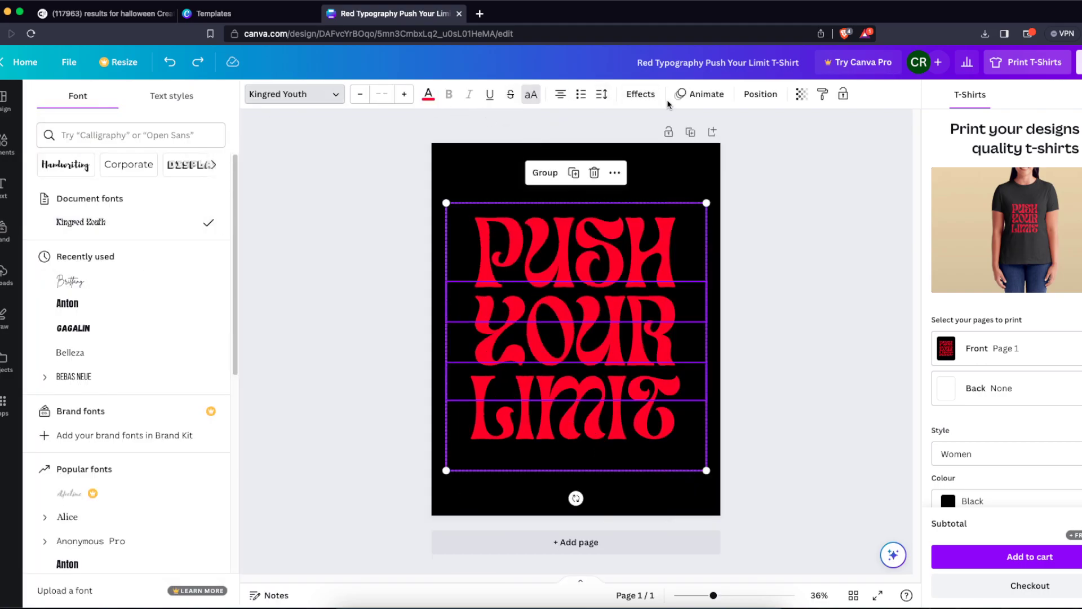
{"action": "left_click", "coordinate": [641, 95]}
{"action": "left_click", "coordinate": [196, 338]}
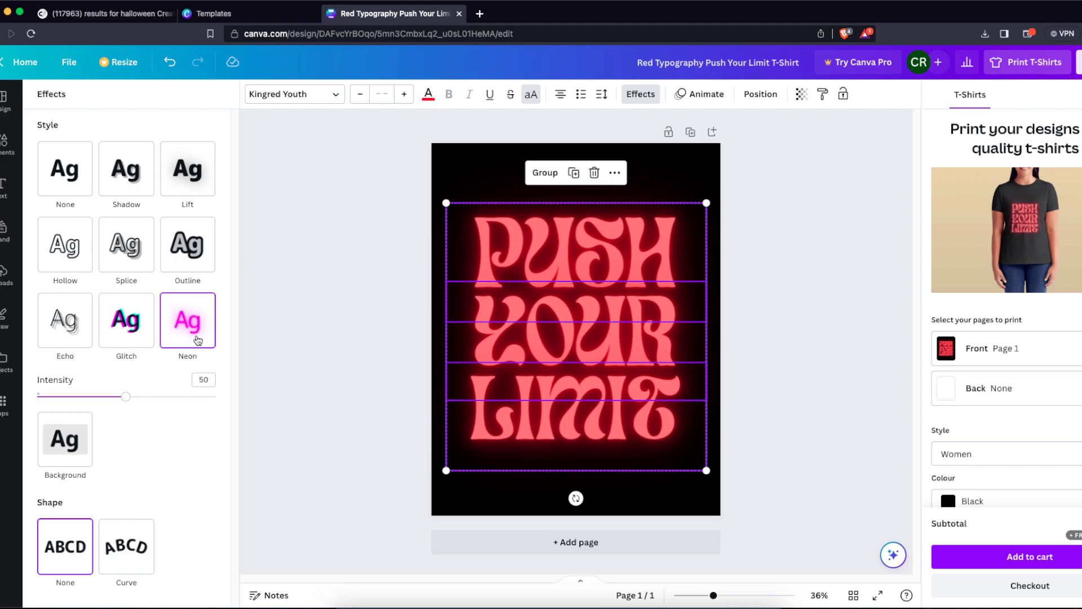
{"action": "left_click", "coordinate": [428, 94]}
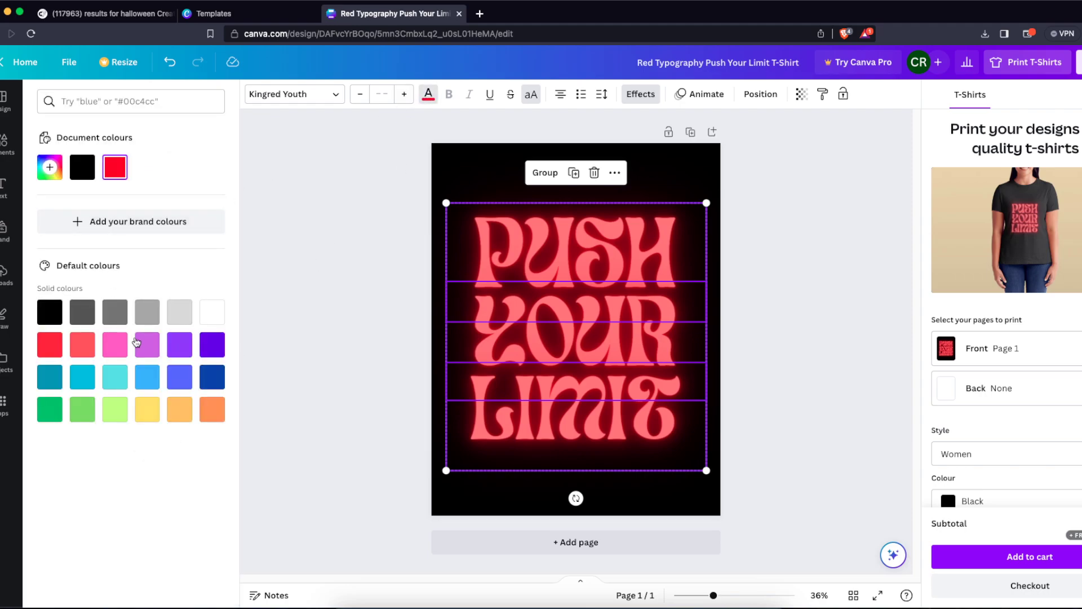
{"action": "left_click", "coordinate": [119, 345]}
{"action": "left_click", "coordinate": [147, 345]}
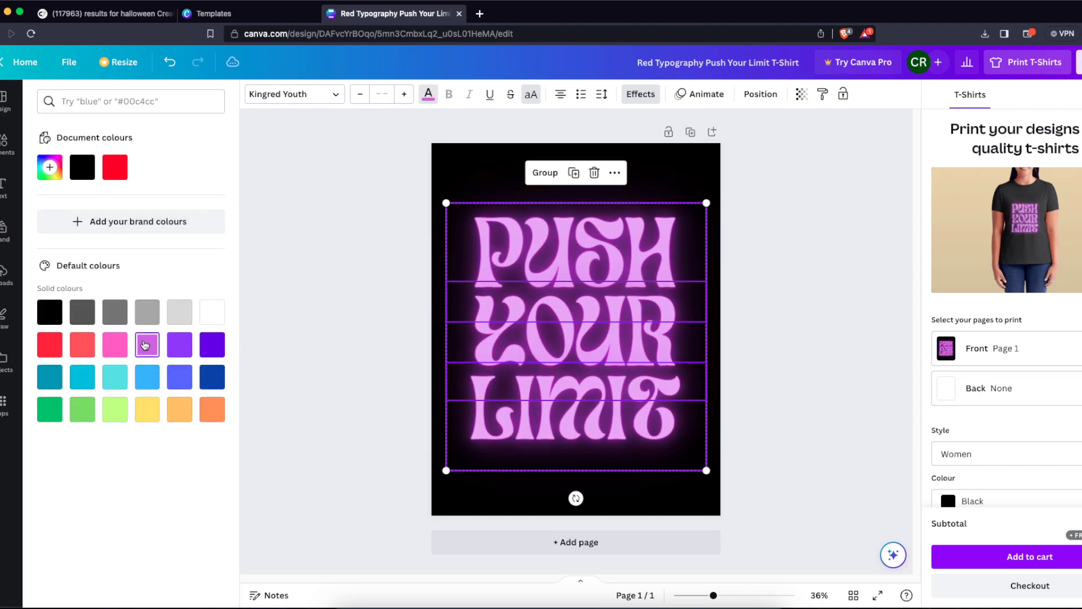
{"action": "left_click", "coordinate": [292, 328]}
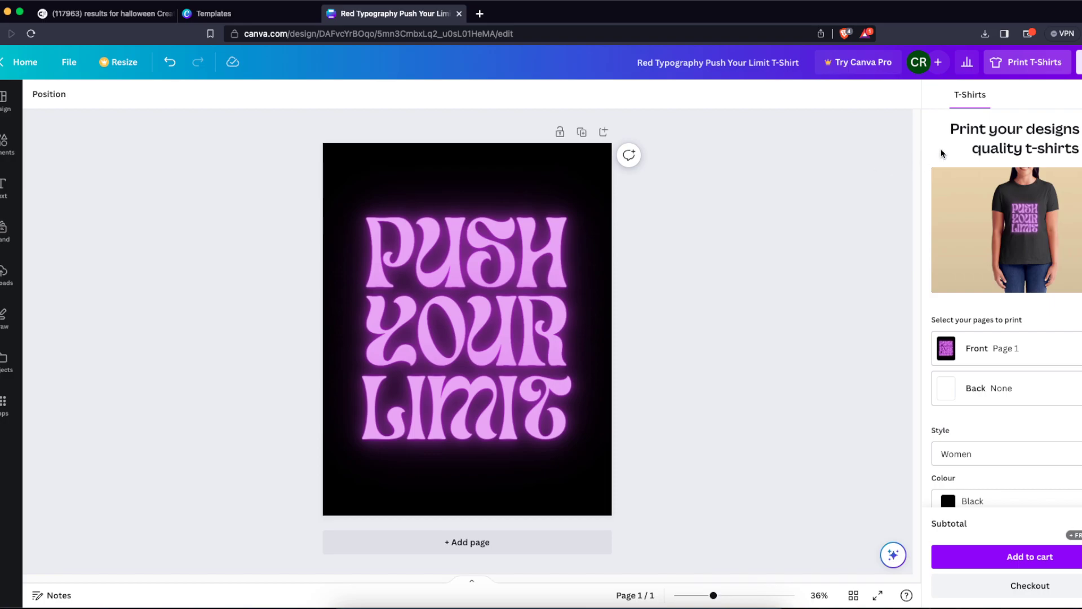
- Find the Smartmockups app in the Share > More options and launch its connection
{"action": "left_click", "coordinate": [1078, 63]}
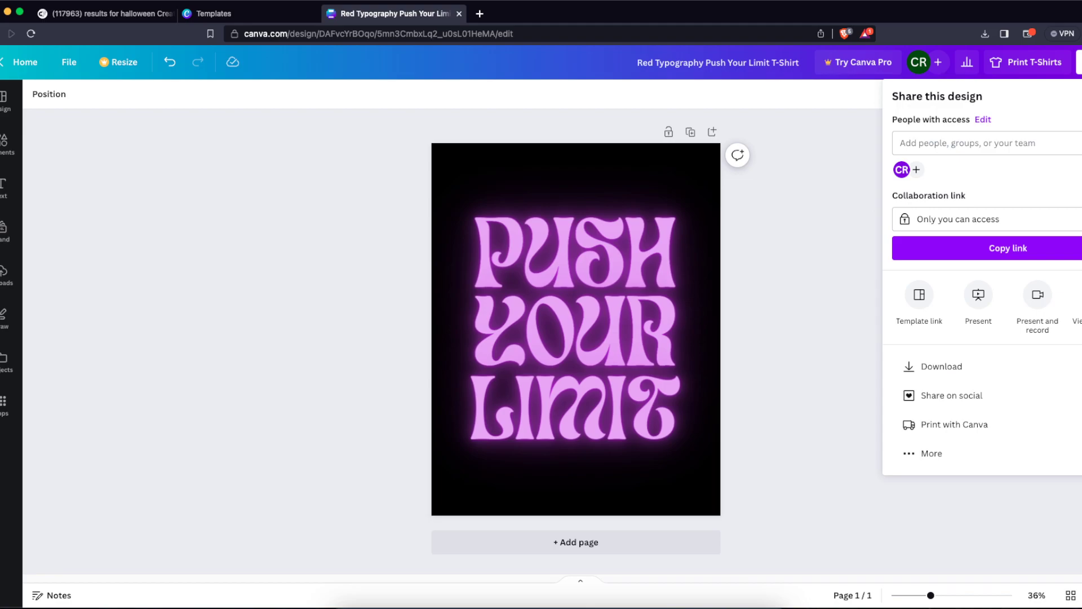
{"action": "left_click", "coordinate": [947, 454]}
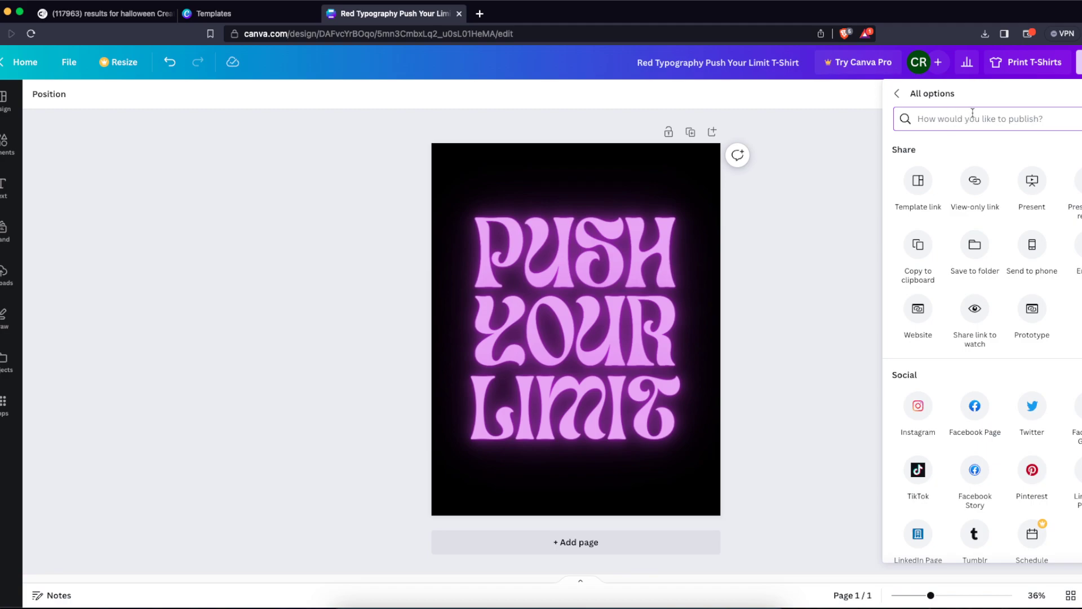
{"action": "type", "text": "smar"}
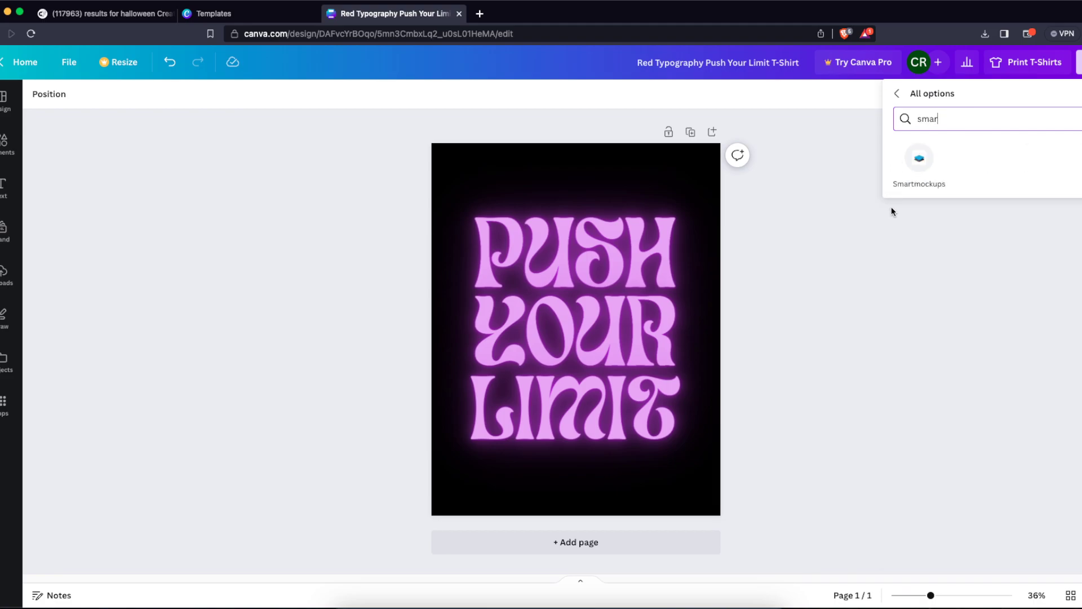
{"action": "left_click", "coordinate": [919, 153]}
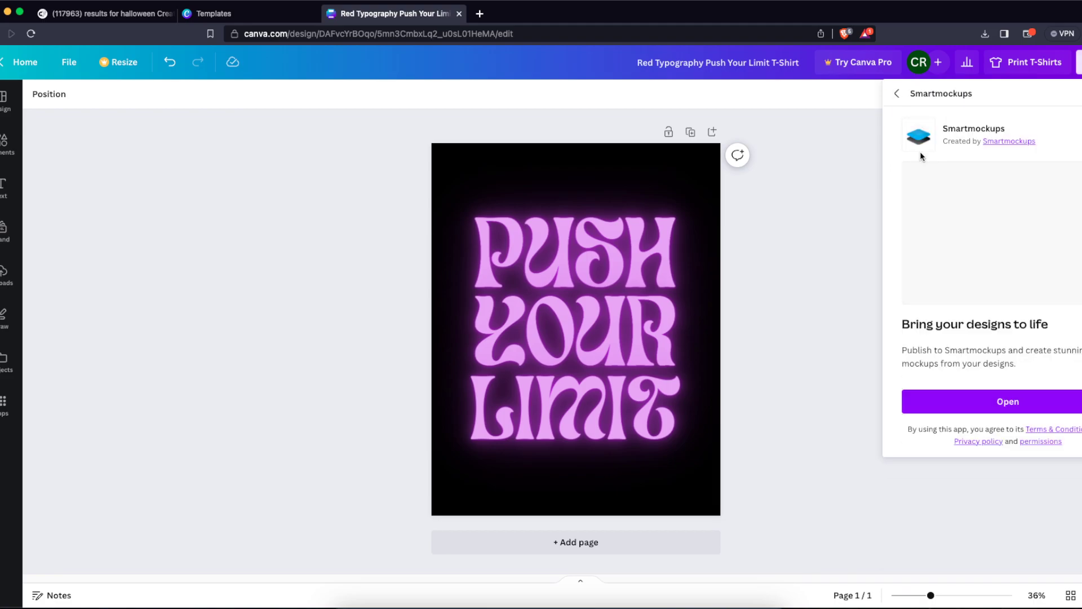
{"action": "left_click", "coordinate": [1022, 404]}
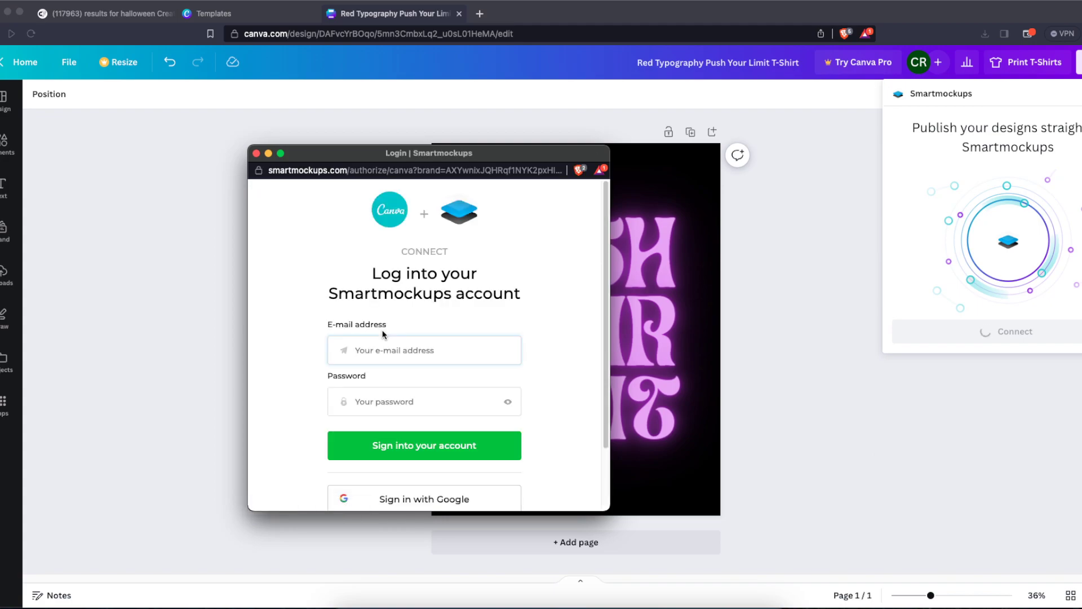
- Clear a stray letter typed into the Smartmockups login e-mail field
{"action": "scroll", "coordinate": [383, 334], "scroll_direction": "down", "scroll_amount": 2}
{"action": "type", "text": "o"}
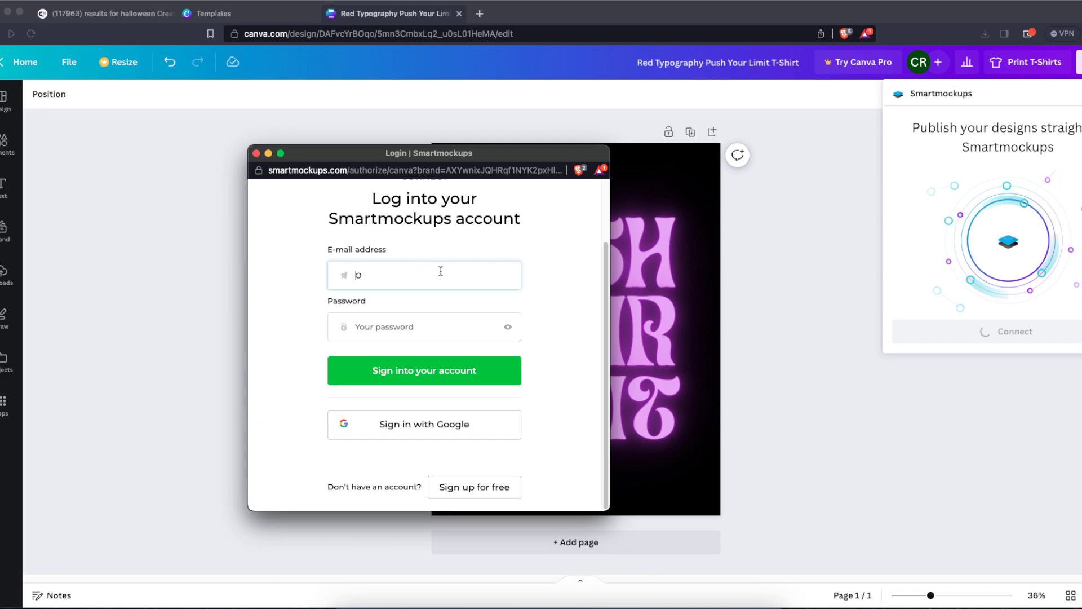
{"action": "key", "text": "super+a"}
{"action": "key", "text": "BackSpace"}
- Sign up for Smartmockups, save the neon design there, and open it in Smartmockups
{"action": "left_click", "coordinate": [484, 488]}
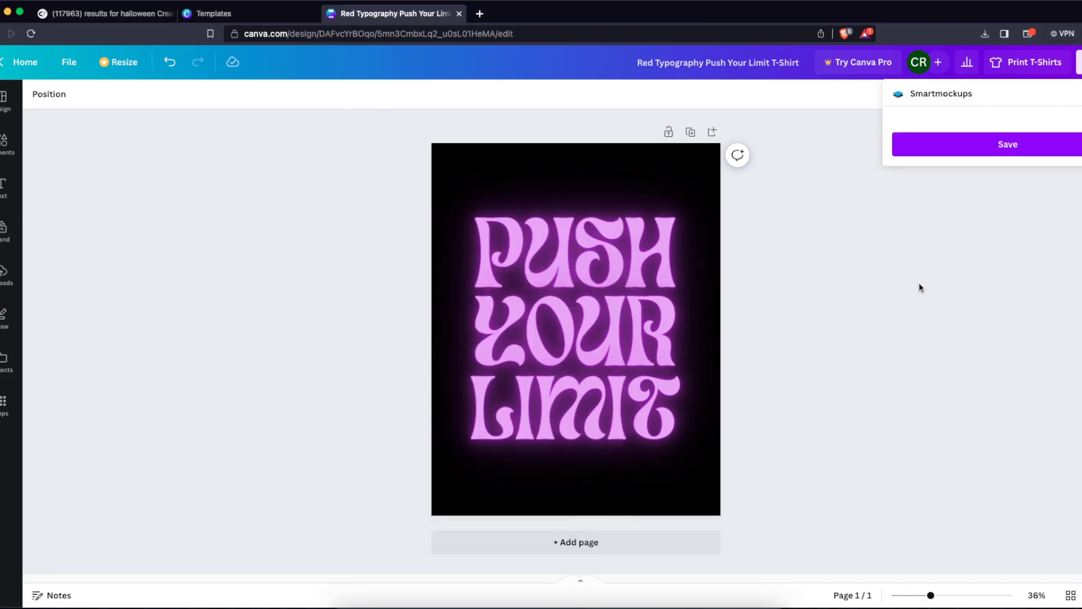
{"action": "left_click", "coordinate": [956, 151]}
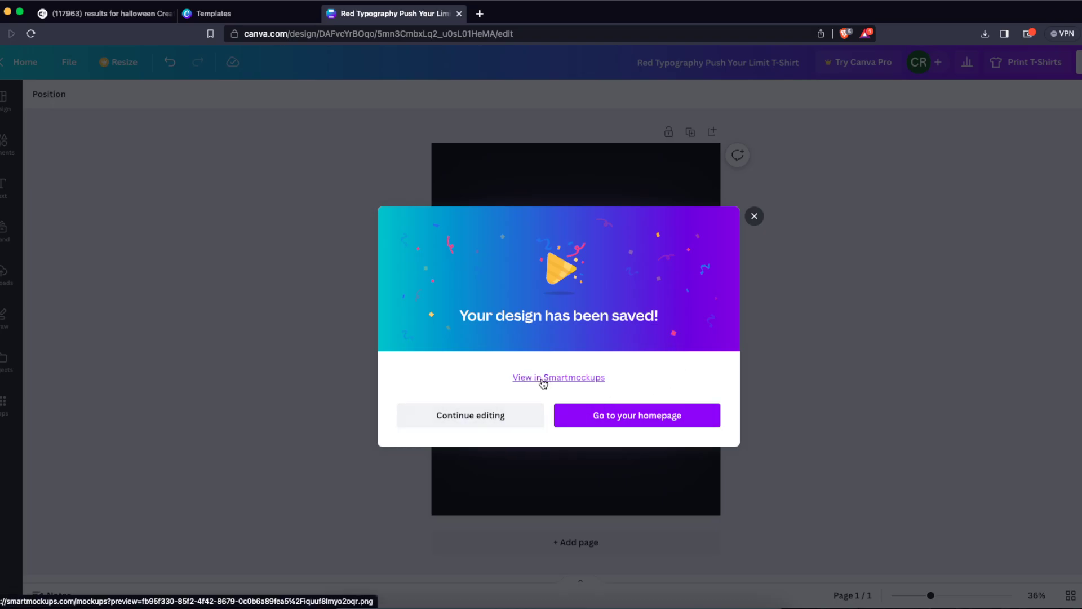
{"action": "left_click", "coordinate": [563, 378]}
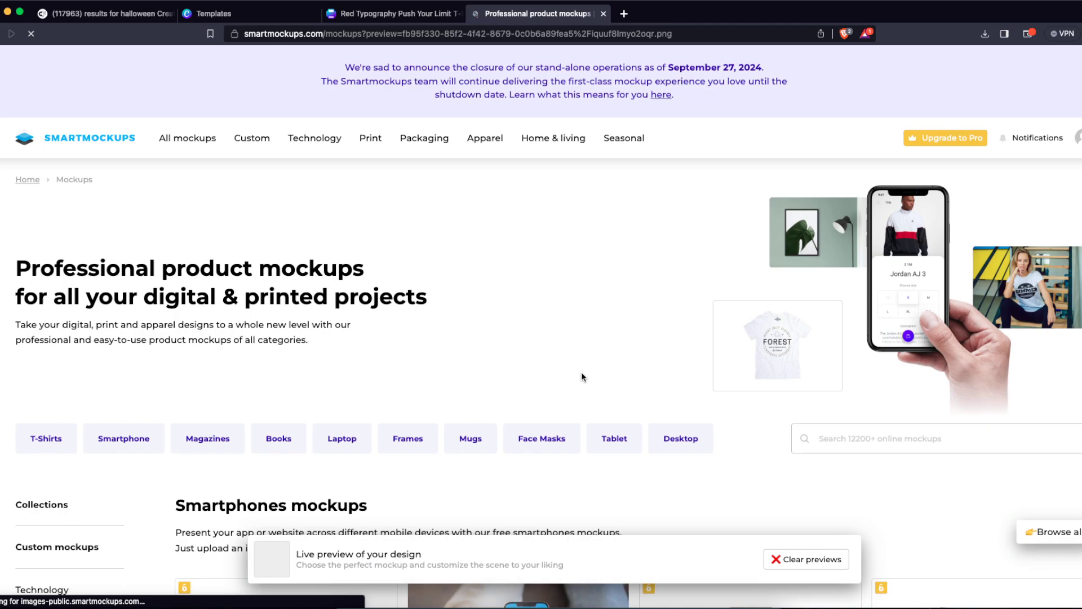
- Browse the T-shirt mockups and filter them to Women's T-shirts showing the neon design
{"action": "scroll", "coordinate": [637, 263], "scroll_direction": "down", "scroll_amount": 2}
{"action": "scroll", "coordinate": [637, 268], "scroll_direction": "down", "scroll_amount": 4}
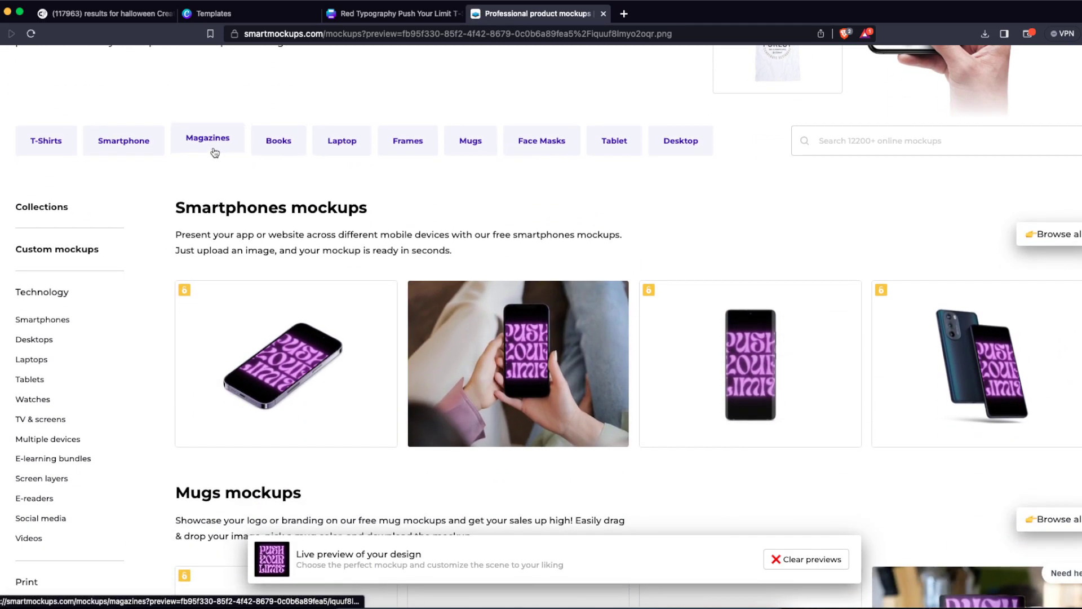
{"action": "left_click", "coordinate": [46, 145]}
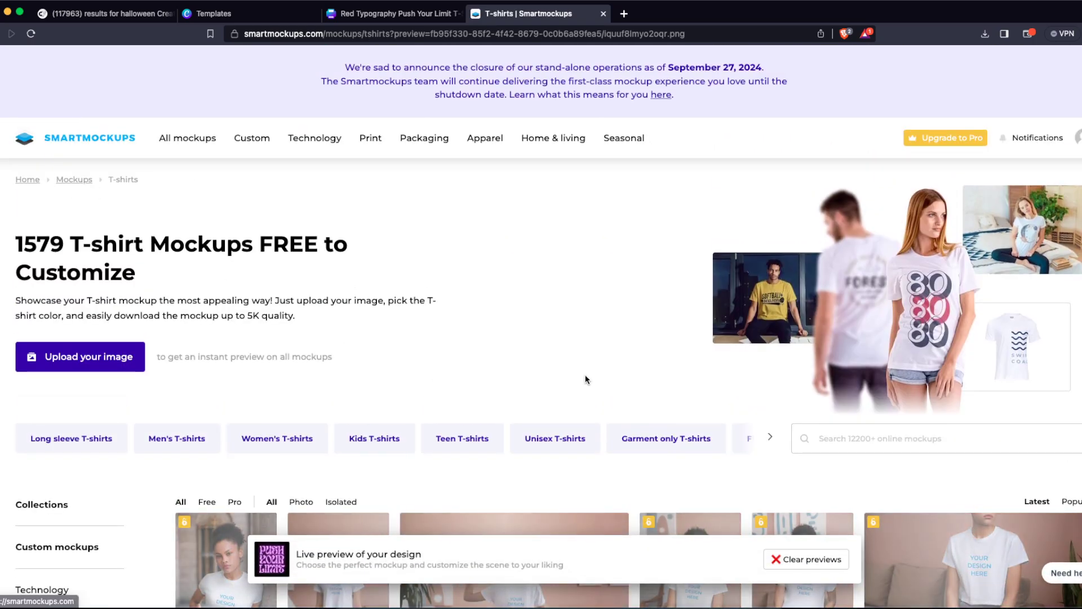
{"action": "scroll", "coordinate": [708, 292], "scroll_direction": "down", "scroll_amount": 3}
{"action": "scroll", "coordinate": [707, 289], "scroll_direction": "down", "scroll_amount": 3}
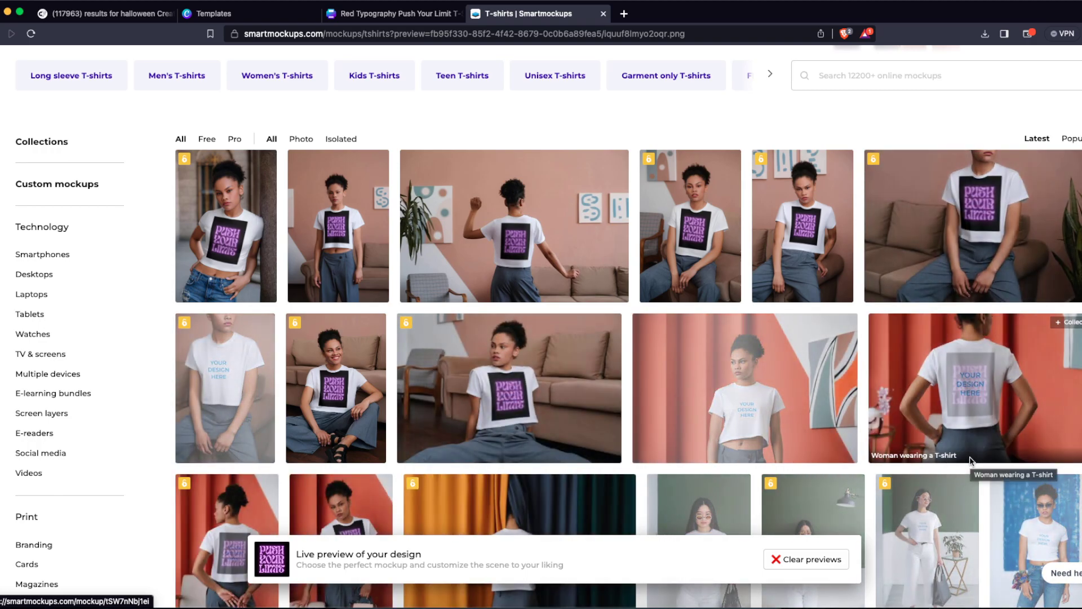
{"action": "scroll", "coordinate": [1007, 404], "scroll_direction": "down", "scroll_amount": 4}
{"action": "scroll", "coordinate": [628, 327], "scroll_direction": "down", "scroll_amount": 6}
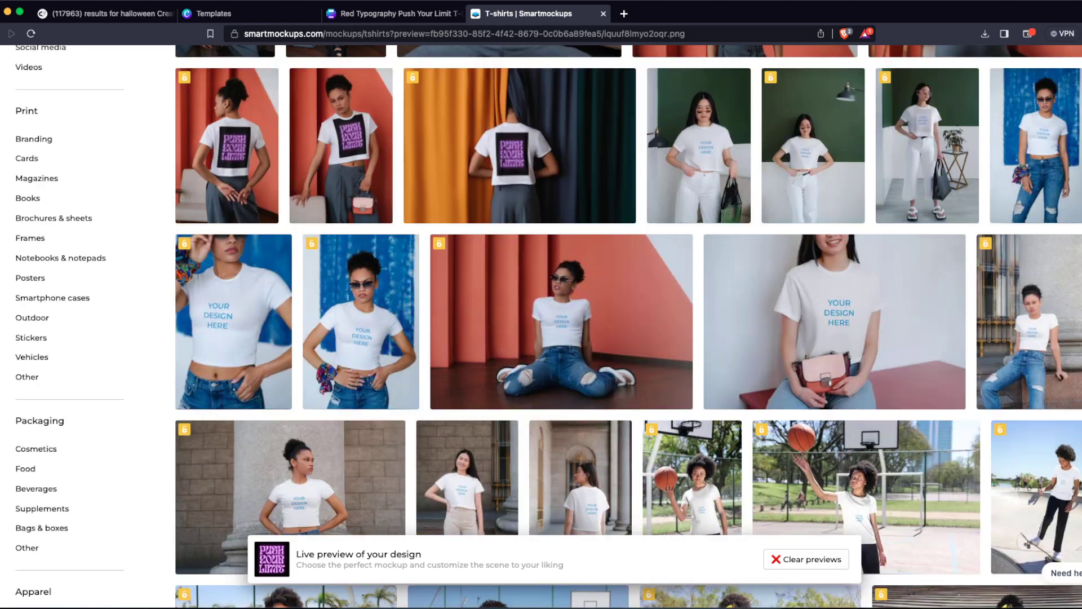
{"action": "scroll", "coordinate": [560, 380], "scroll_direction": "up", "scroll_amount": 8}
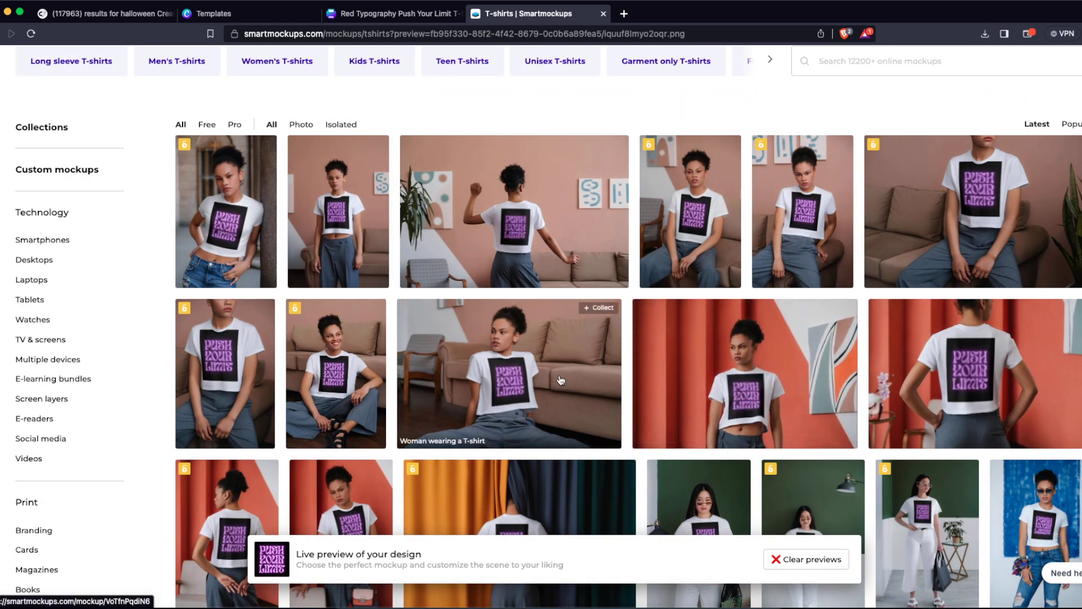
{"action": "scroll", "coordinate": [561, 380], "scroll_direction": "up", "scroll_amount": 7}
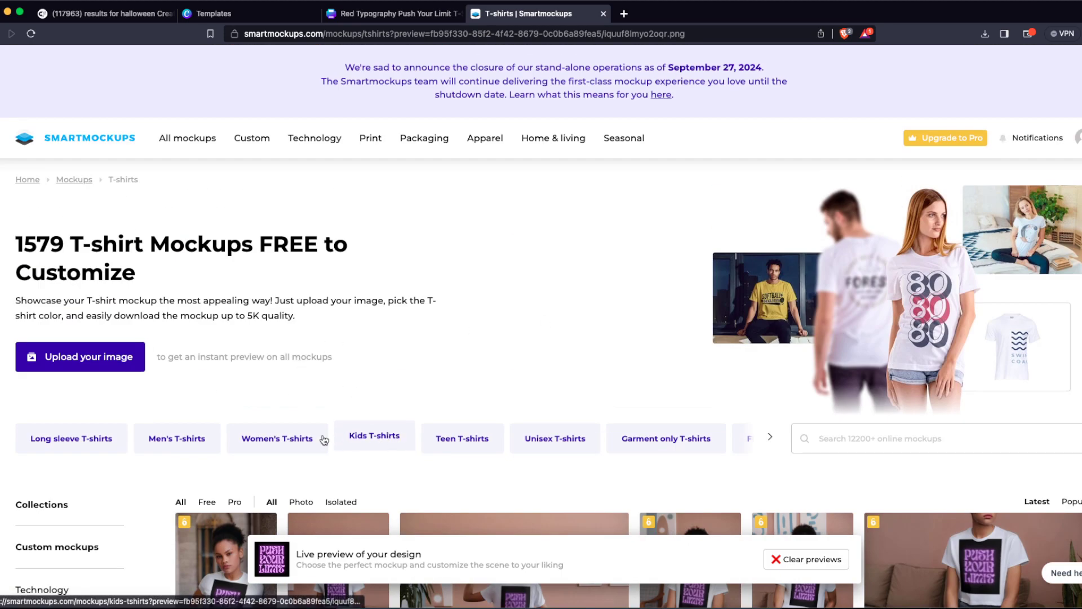
{"action": "left_click", "coordinate": [294, 438]}
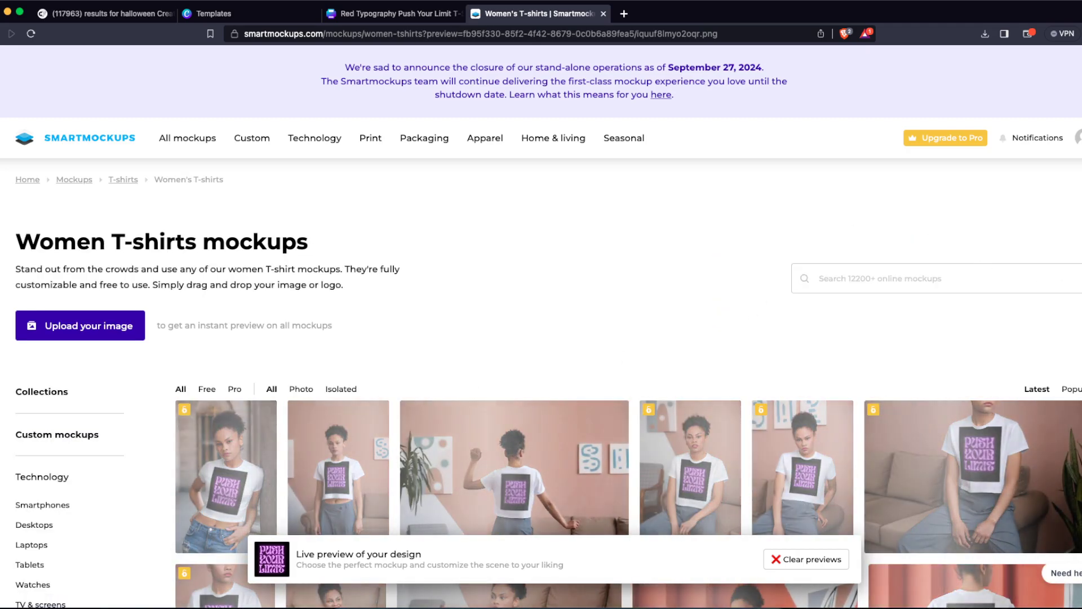
{"action": "scroll", "coordinate": [541, 332], "scroll_direction": "down", "scroll_amount": 6}
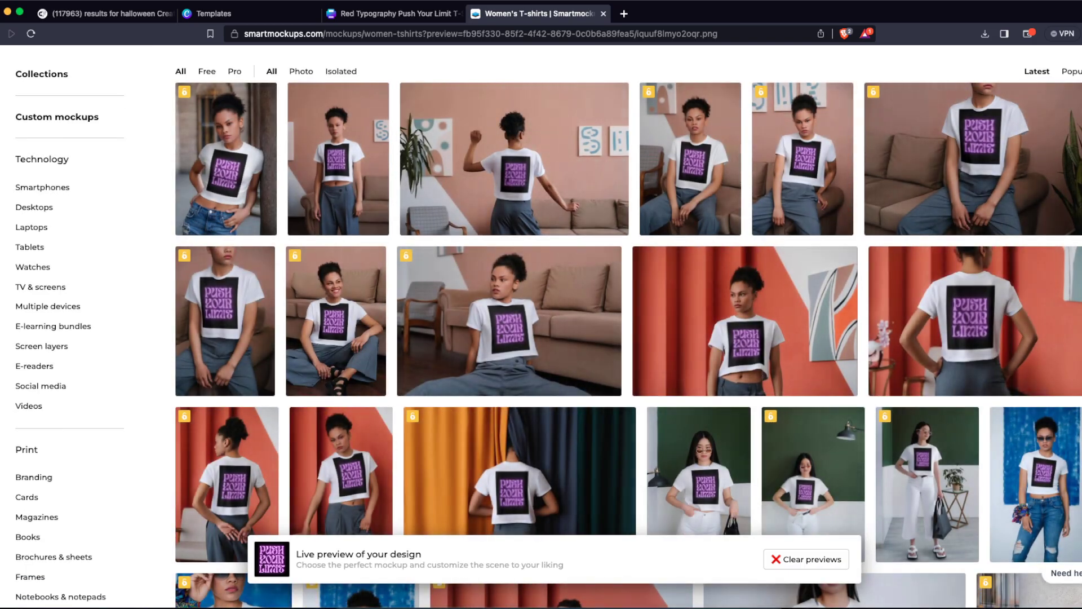
{"action": "scroll", "coordinate": [541, 333], "scroll_direction": "up", "scroll_amount": 6}
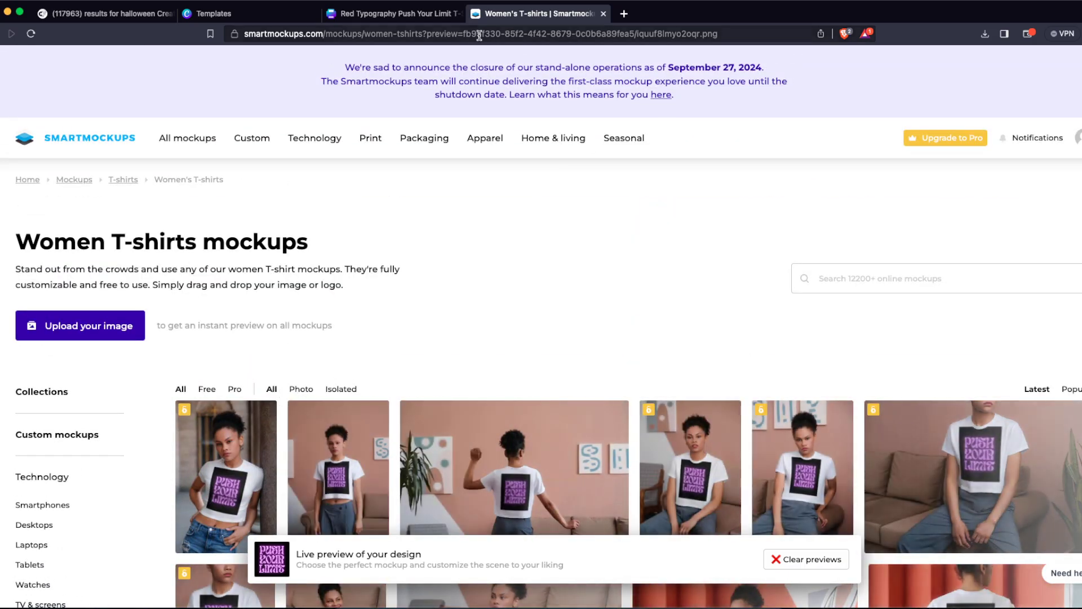
- Close the template preview and confirm the Push Your Limit design was saved
{"action": "left_click", "coordinate": [231, 15]}
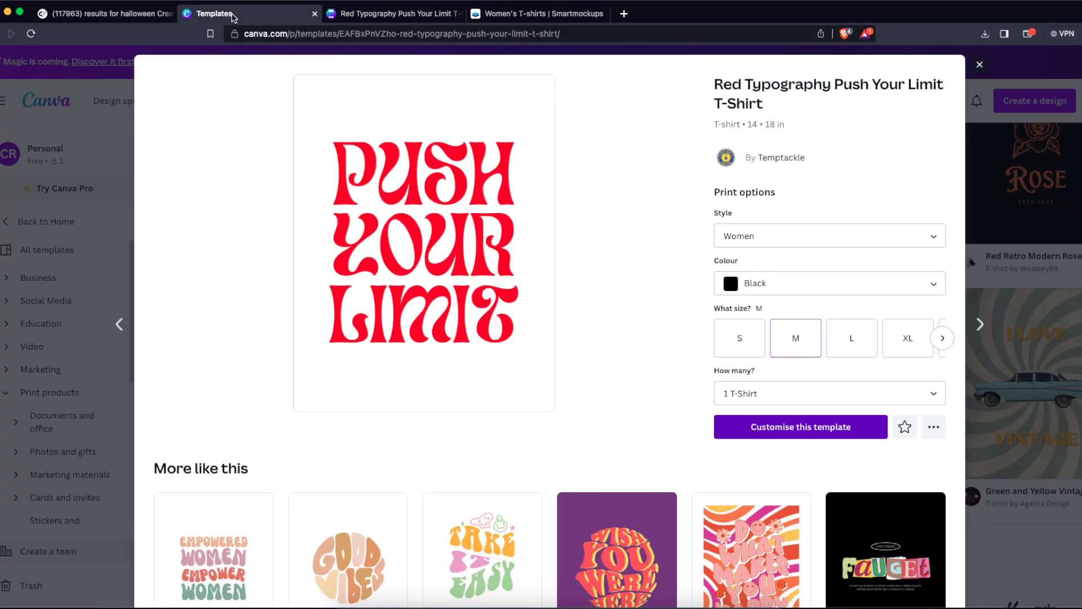
{"action": "left_click", "coordinate": [113, 219]}
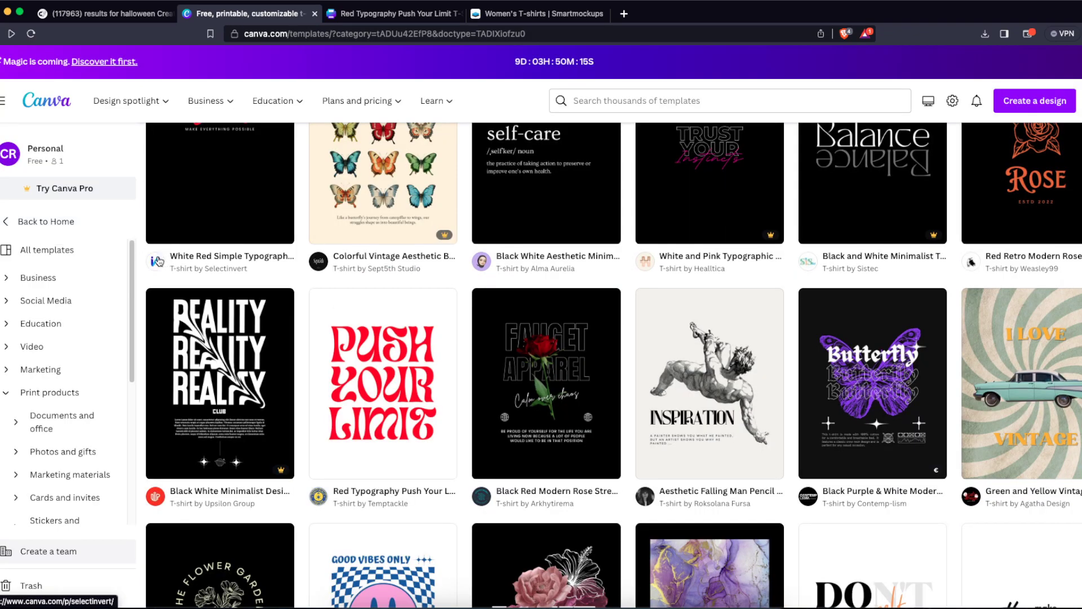
{"action": "left_click", "coordinate": [414, 12]}
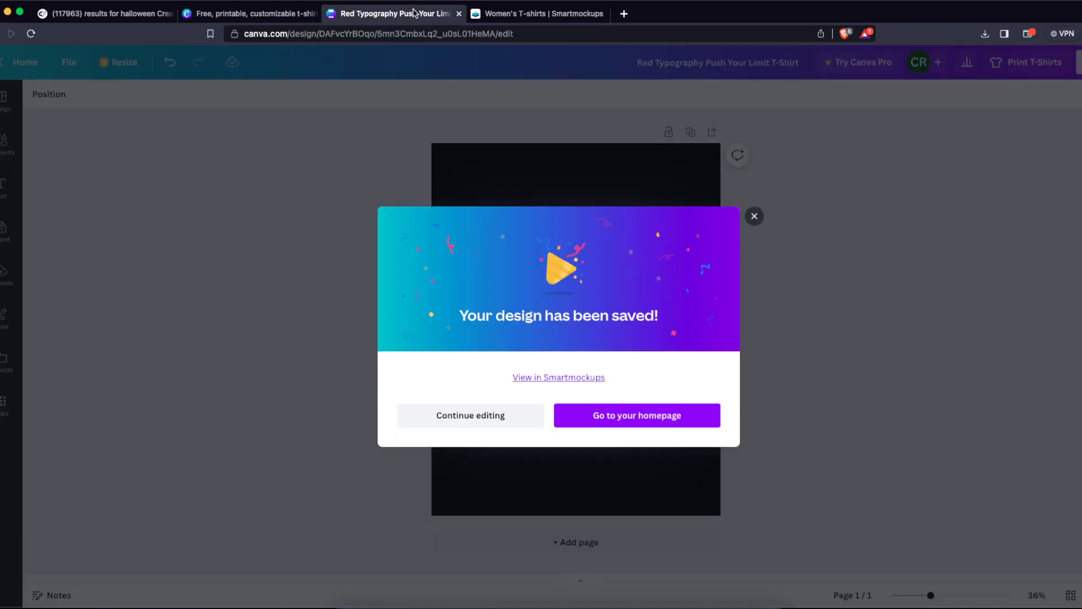
{"action": "left_click", "coordinate": [749, 217]}
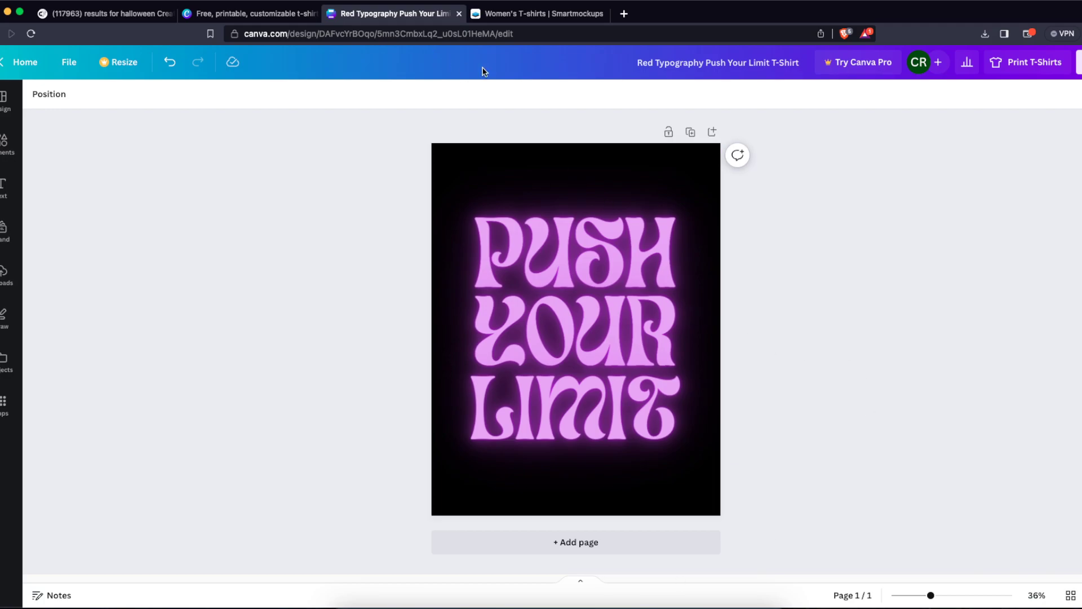
{"action": "left_click", "coordinate": [250, 13]}
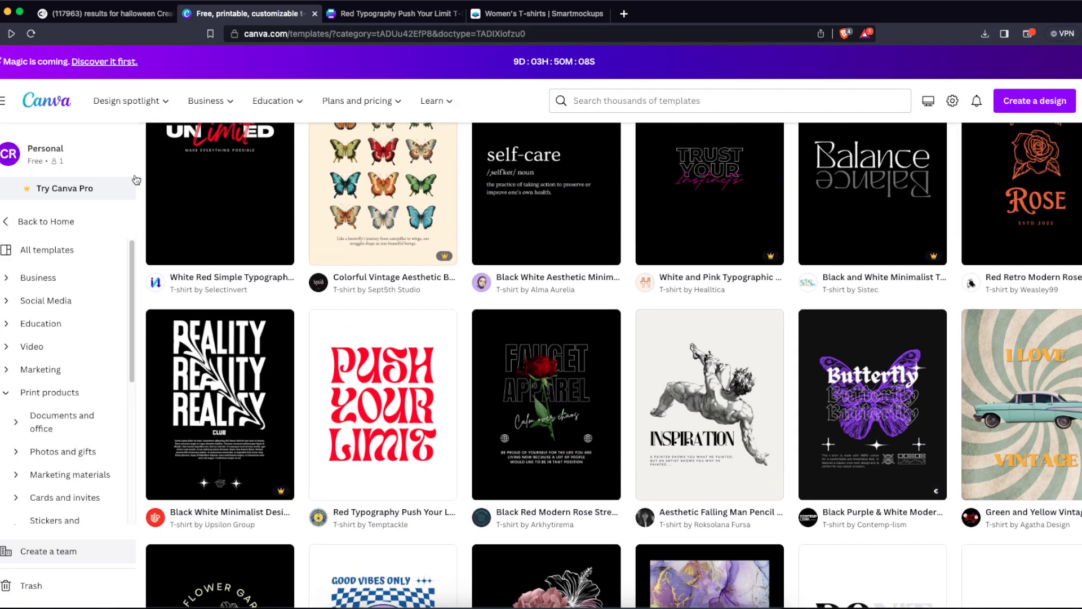
- From the Canva home page, create a new custom-size 6 × 6 in design
{"action": "left_click", "coordinate": [47, 100]}
{"action": "left_click", "coordinate": [1034, 101]}
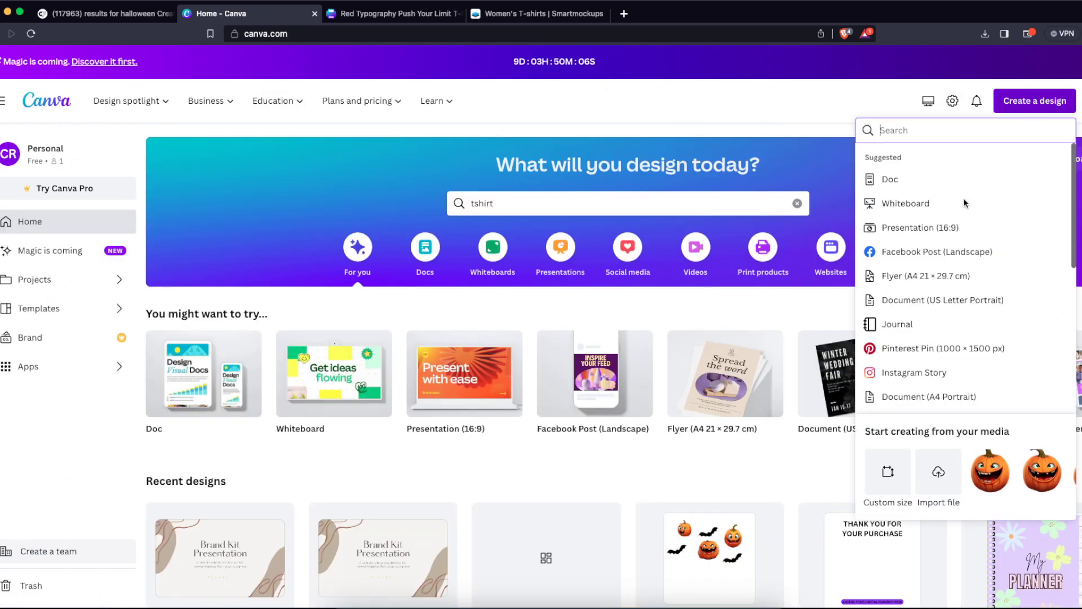
{"action": "left_click", "coordinate": [887, 471]}
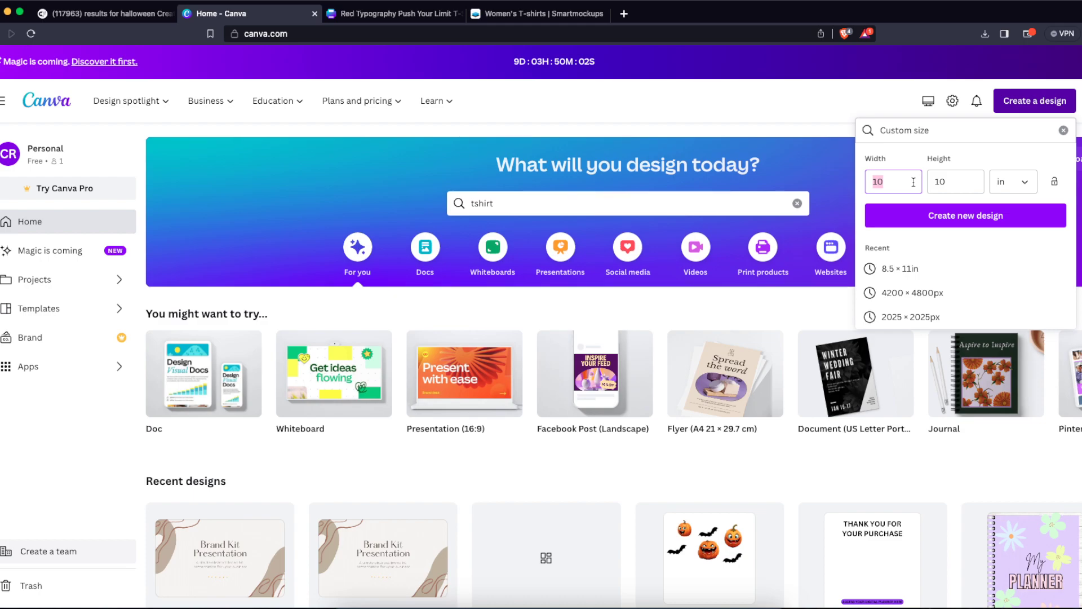
{"action": "key", "text": "BackSpace"}
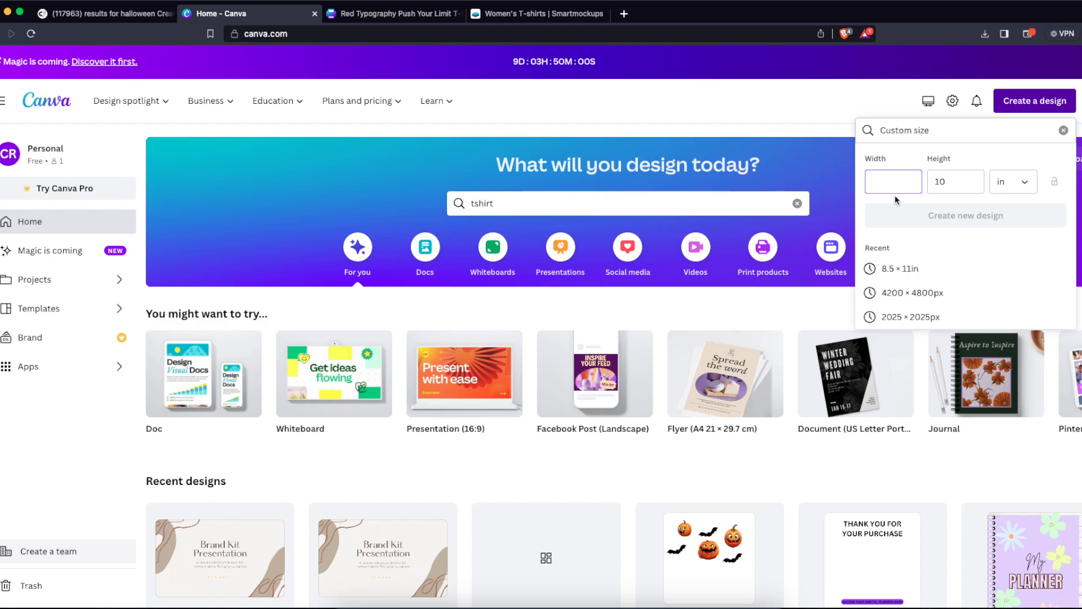
{"action": "type", "text": "6"}
{"action": "left_click", "coordinate": [964, 182]}
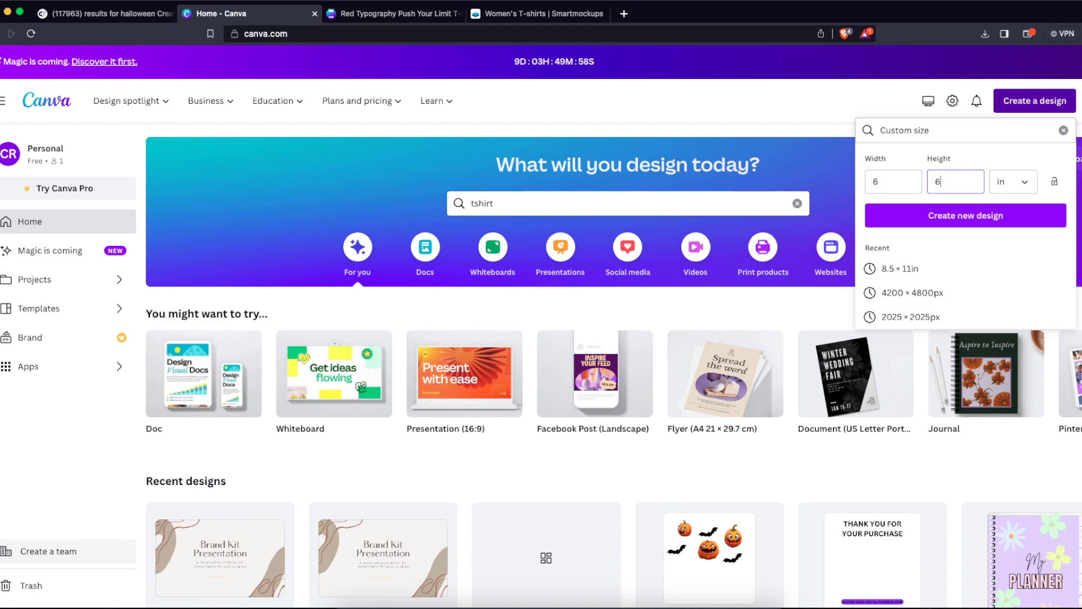
{"action": "left_click", "coordinate": [970, 209]}
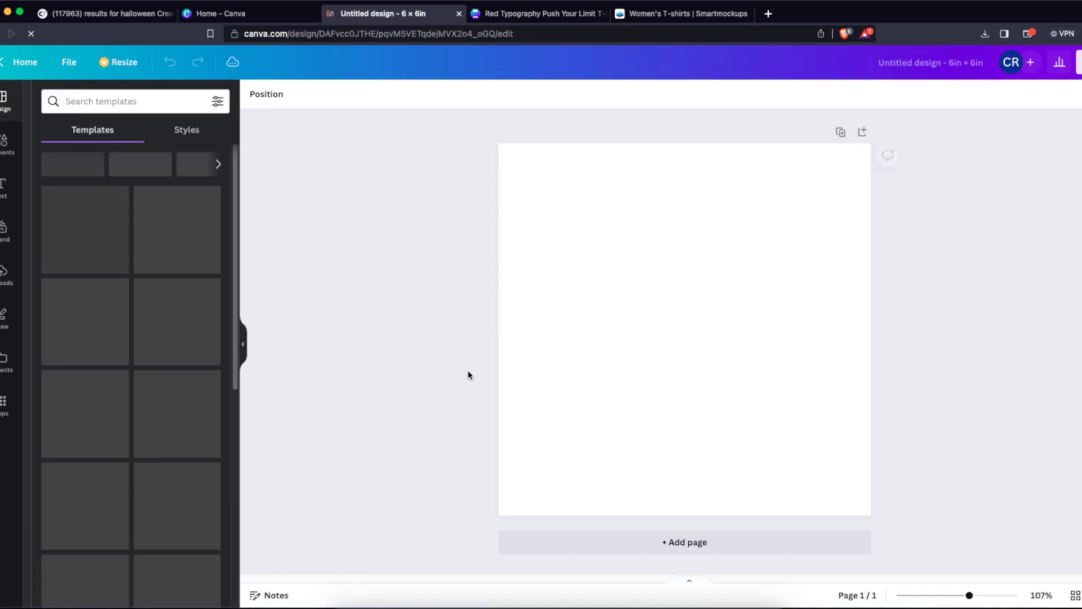
- Search the Elements library for 'dog' graphics and browse the results
{"action": "left_click", "coordinate": [3, 141]}
{"action": "left_click", "coordinate": [91, 110]}
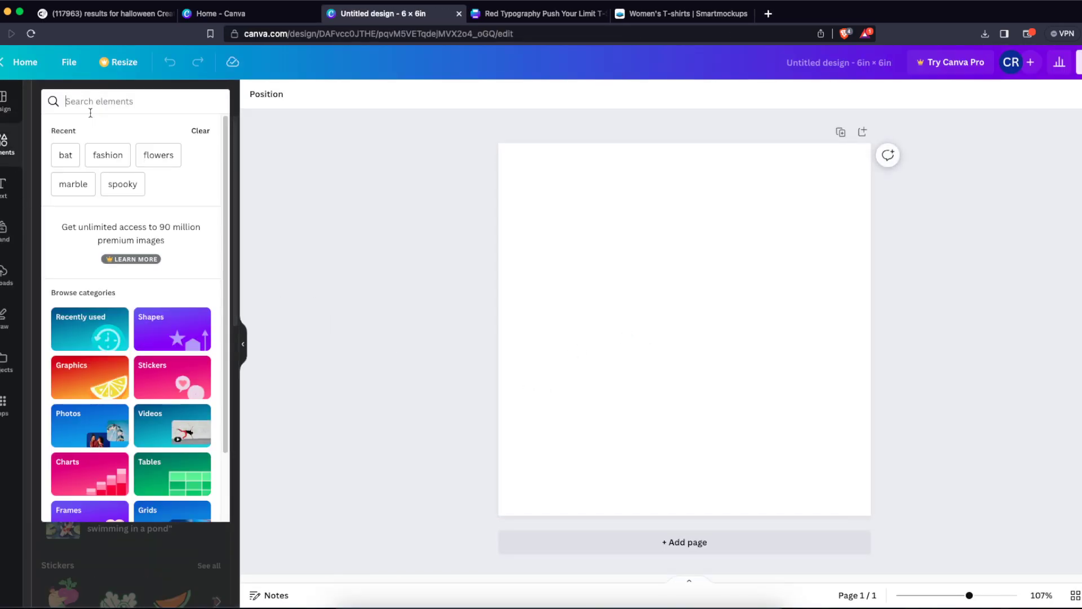
{"action": "type", "text": "dog"}
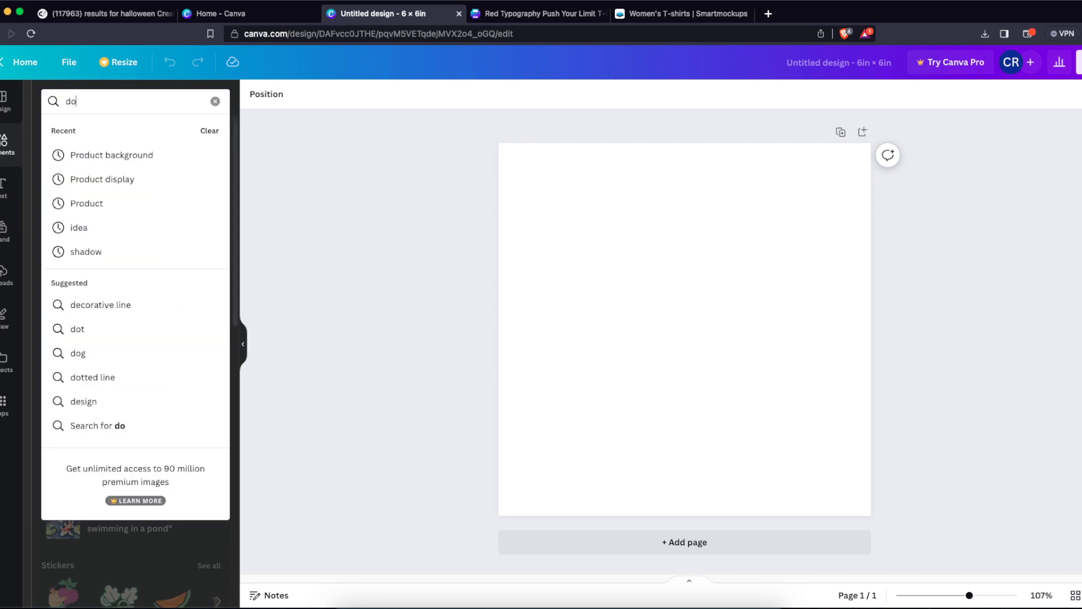
{"action": "key", "text": "Return"}
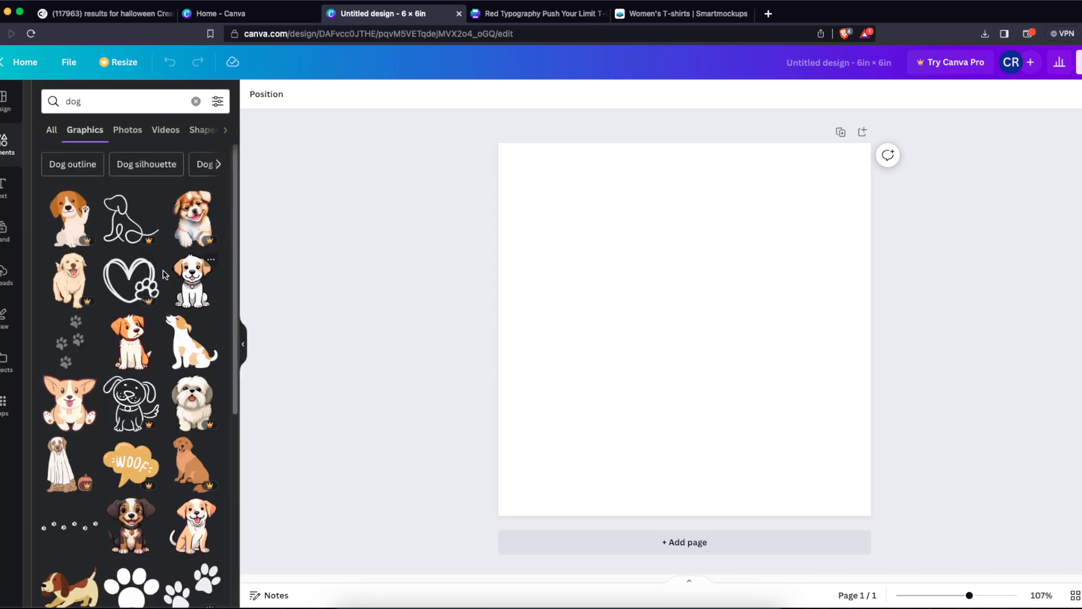
{"action": "scroll", "coordinate": [158, 352], "scroll_direction": "down", "scroll_amount": 1}
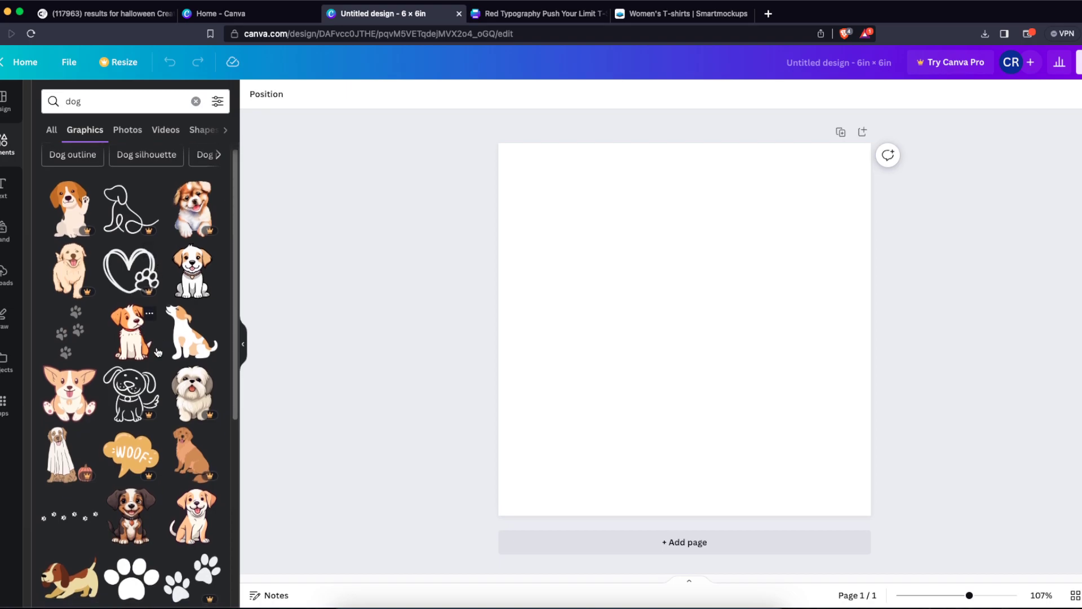
{"action": "scroll", "coordinate": [158, 352], "scroll_direction": "down", "scroll_amount": 5}
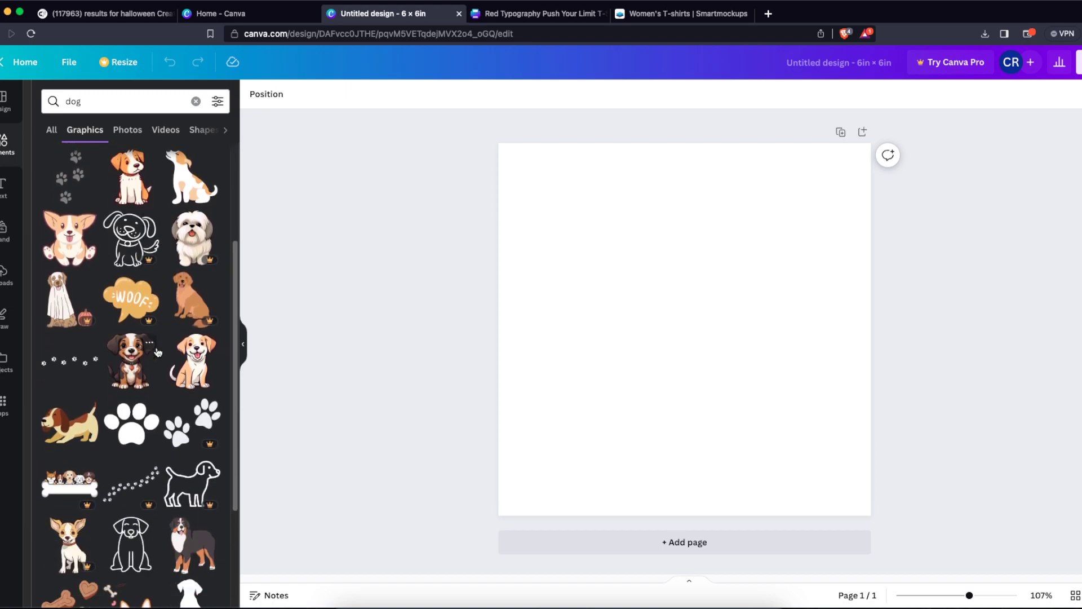
{"action": "scroll", "coordinate": [158, 352], "scroll_direction": "down", "scroll_amount": 5}
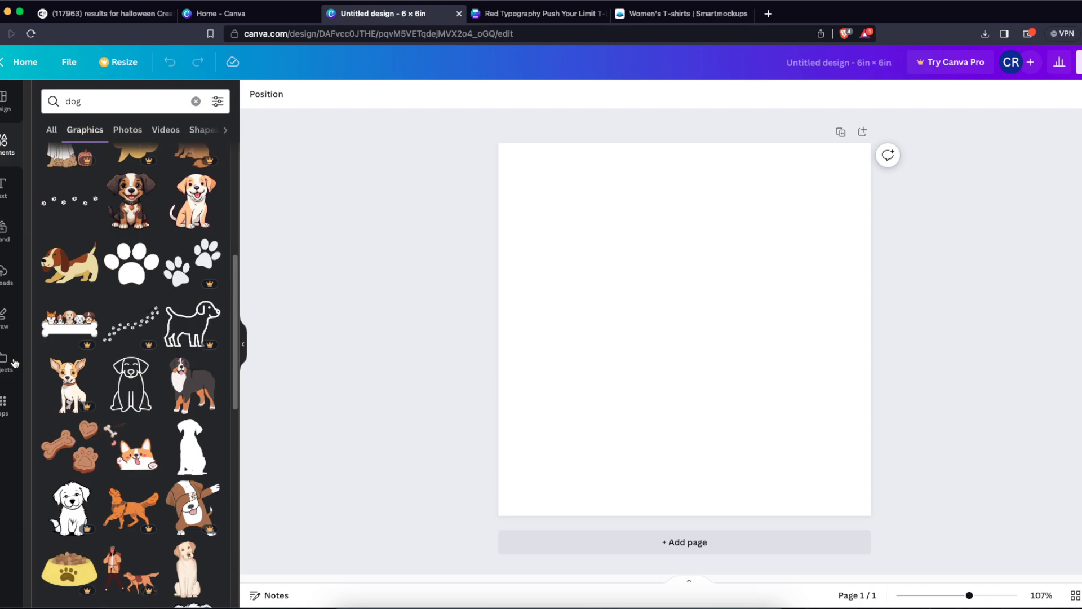
- Browse the uploaded Halloween pumpkin, witch and haunted-house images
{"action": "left_click", "coordinate": [7, 281]}
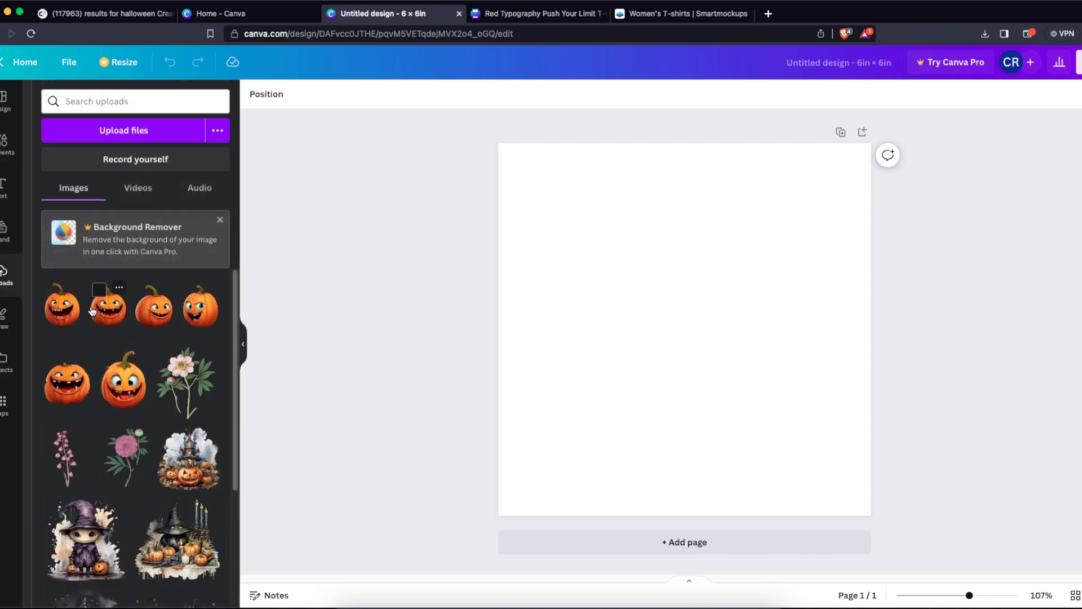
{"action": "scroll", "coordinate": [145, 440], "scroll_direction": "down", "scroll_amount": 8}
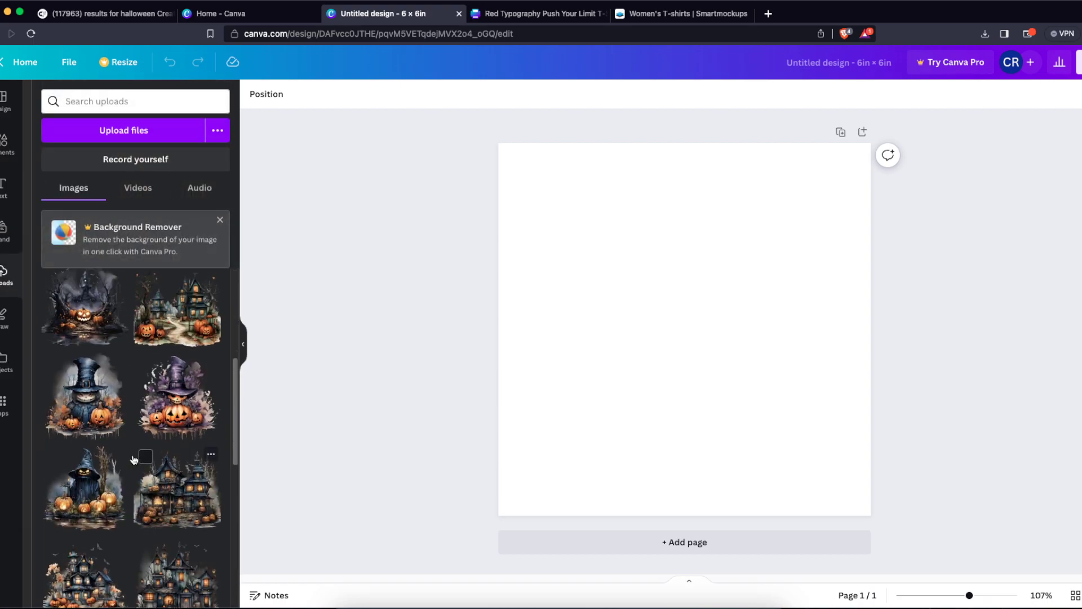
{"action": "scroll", "coordinate": [186, 282], "scroll_direction": "up", "scroll_amount": 1}
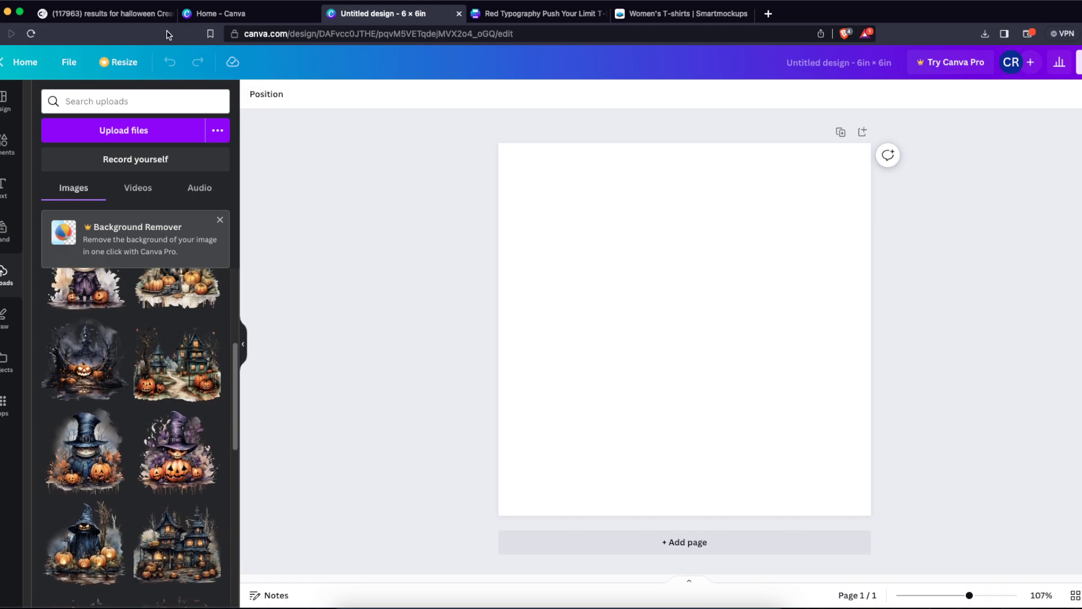
- Scroll through Creative Fabrica's Print On Demand Halloween graphics results
{"action": "left_click", "coordinate": [129, 14]}
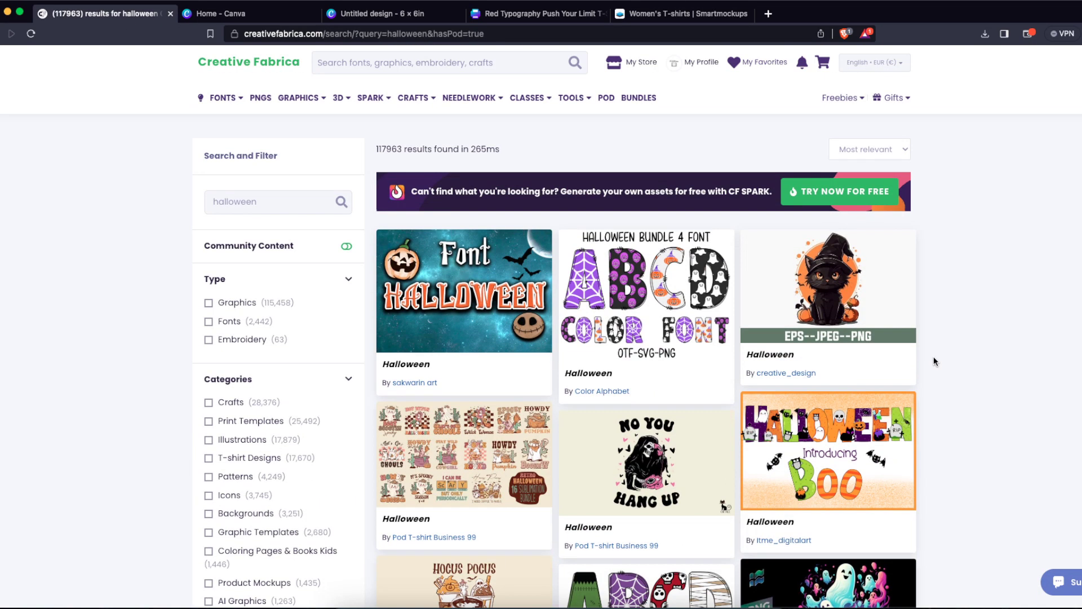
{"action": "scroll", "coordinate": [933, 356], "scroll_direction": "down", "scroll_amount": 15}
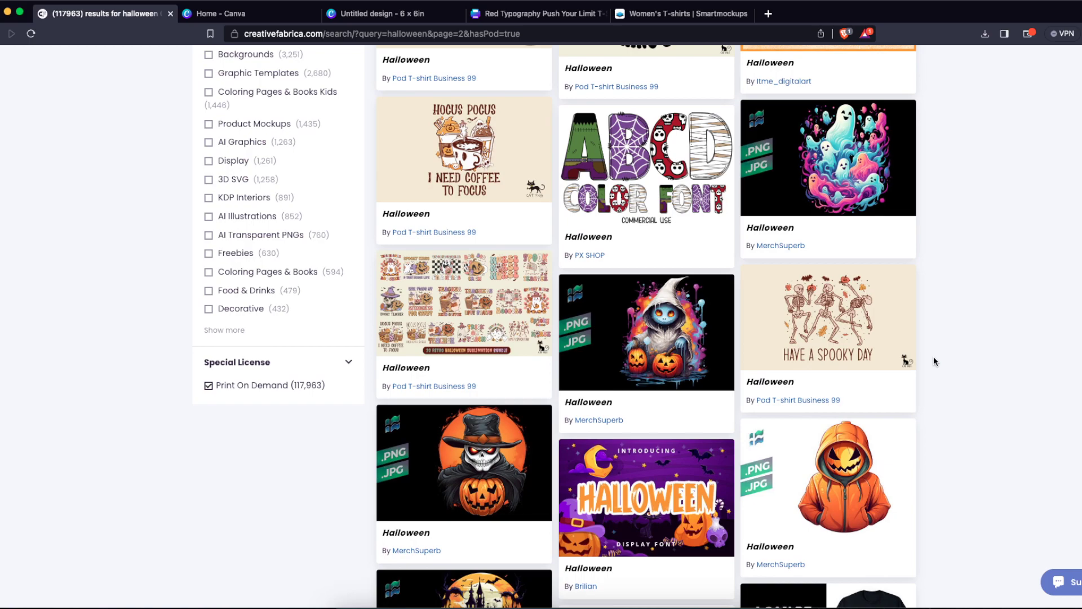
{"action": "scroll", "coordinate": [932, 362], "scroll_direction": "up", "scroll_amount": 1}
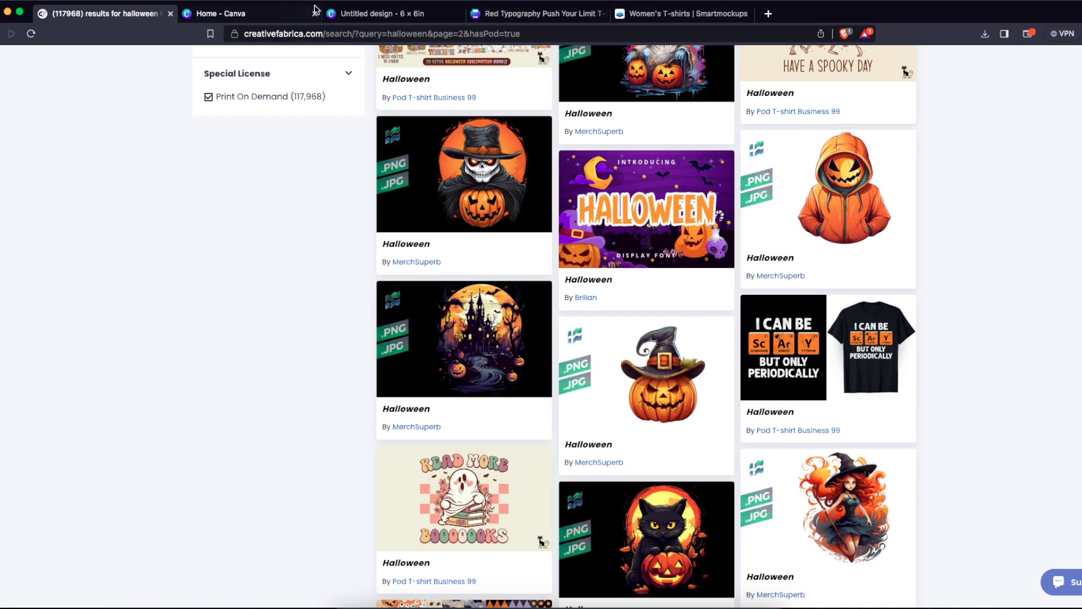
- Add the haunted-house upload to the 6 × 6 in page, enlarged and centred to fill it
{"action": "left_click", "coordinate": [383, 14]}
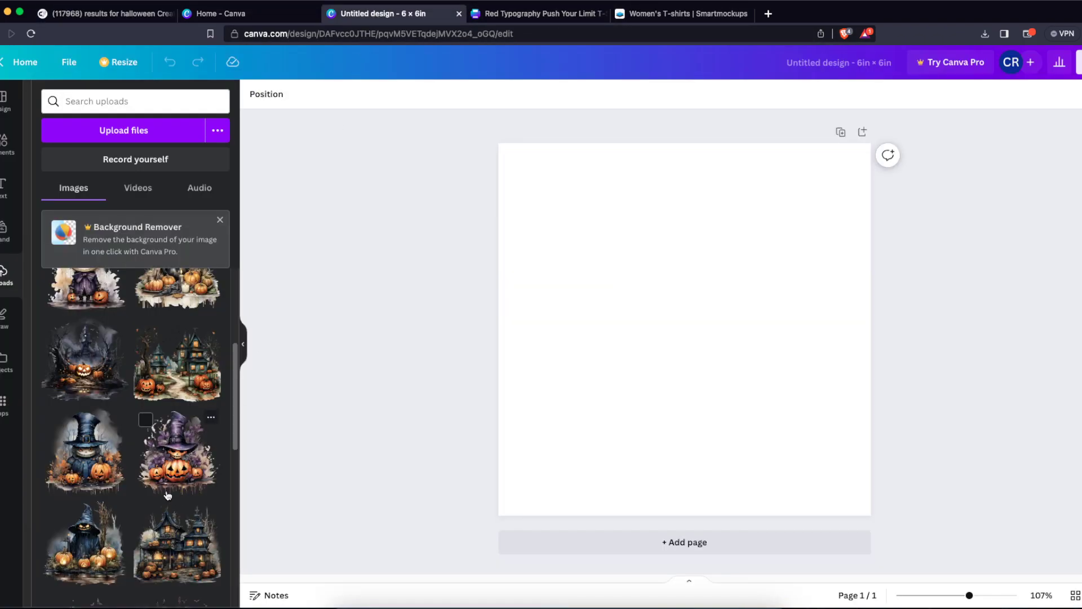
{"action": "left_click", "coordinate": [177, 363]}
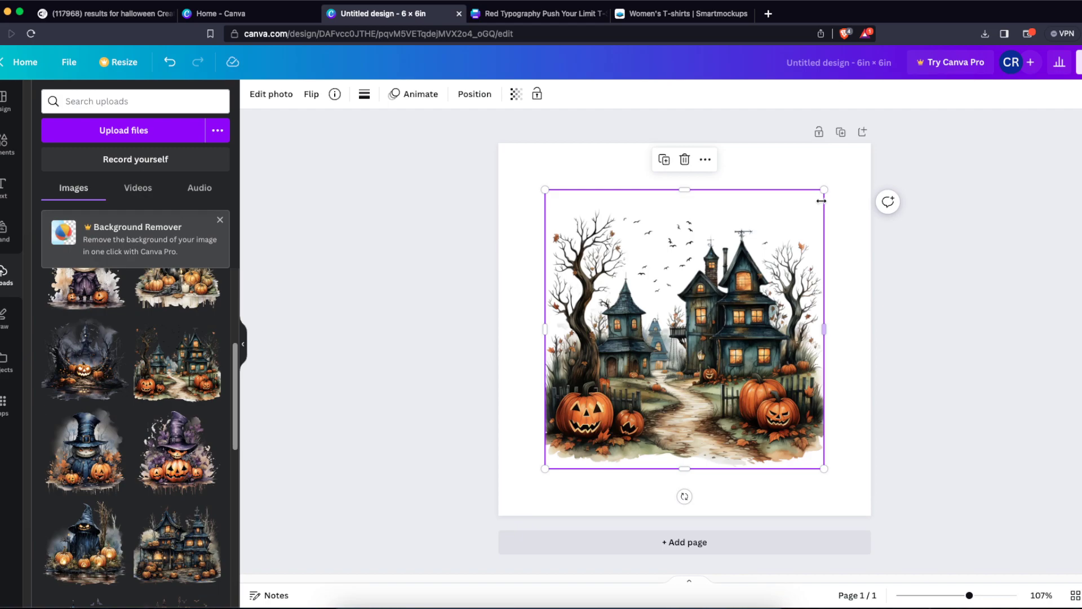
{"action": "left_click_drag", "start_coordinate": [824, 188], "coordinate": [876, 133]}
{"action": "left_click_drag", "start_coordinate": [800, 261], "coordinate": [775, 289]}
{"action": "left_click", "coordinate": [959, 295]}
{"action": "left_click", "coordinate": [807, 230]}
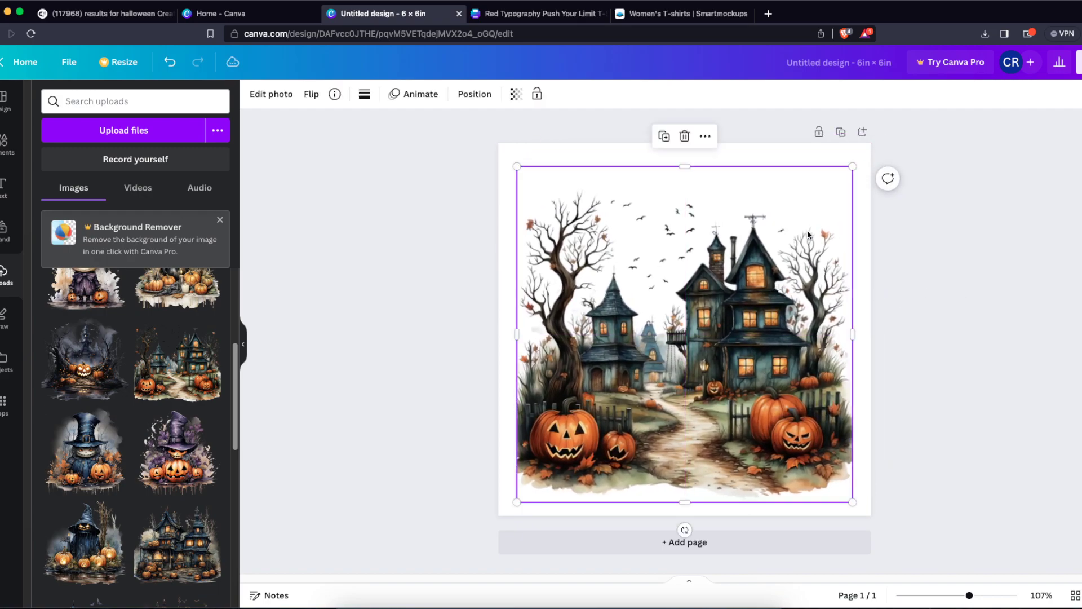
{"action": "left_click_drag", "start_coordinate": [850, 164], "coordinate": [876, 144]}
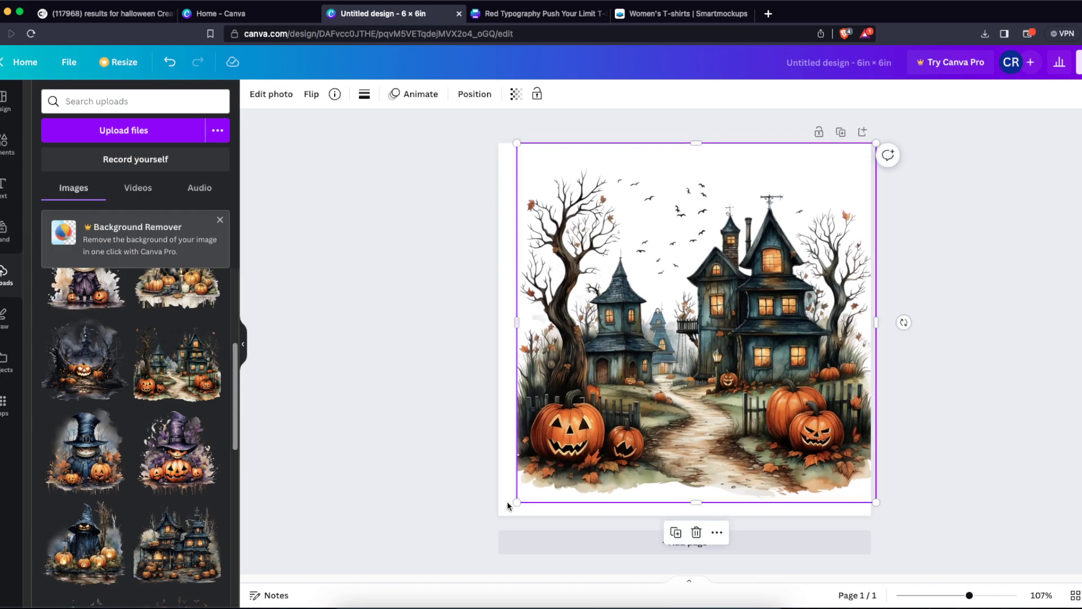
{"action": "left_click_drag", "start_coordinate": [516, 503], "coordinate": [496, 518]}
{"action": "left_click_drag", "start_coordinate": [688, 338], "coordinate": [685, 338]}
{"action": "left_click", "coordinate": [969, 396]}
{"action": "left_click", "coordinate": [826, 379]}
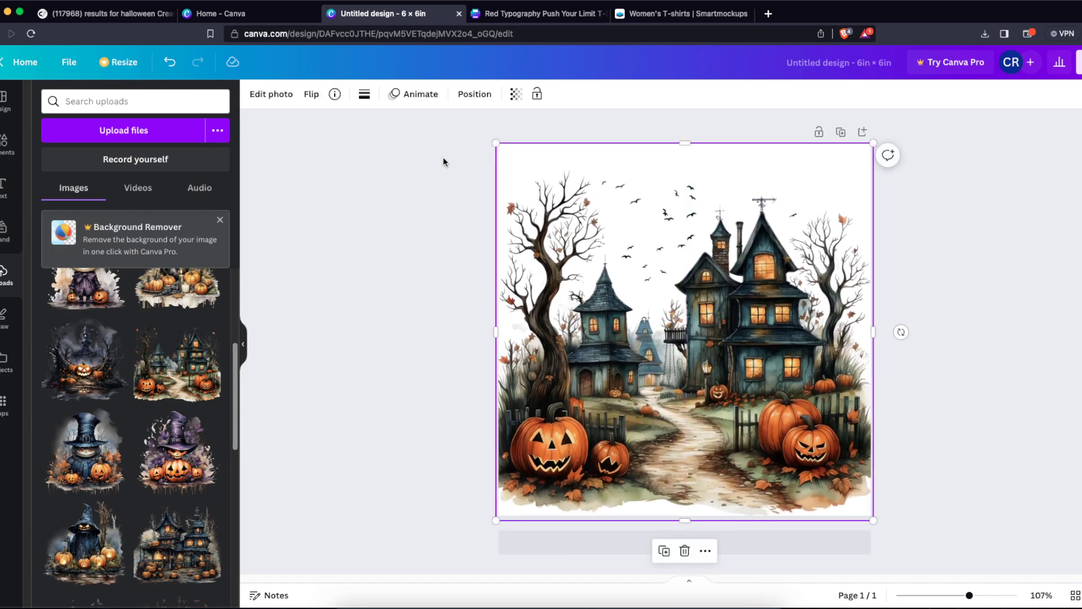
- Give the haunted-house image an Outline shadow with intensity lowered to 31
{"action": "left_click", "coordinate": [271, 94]}
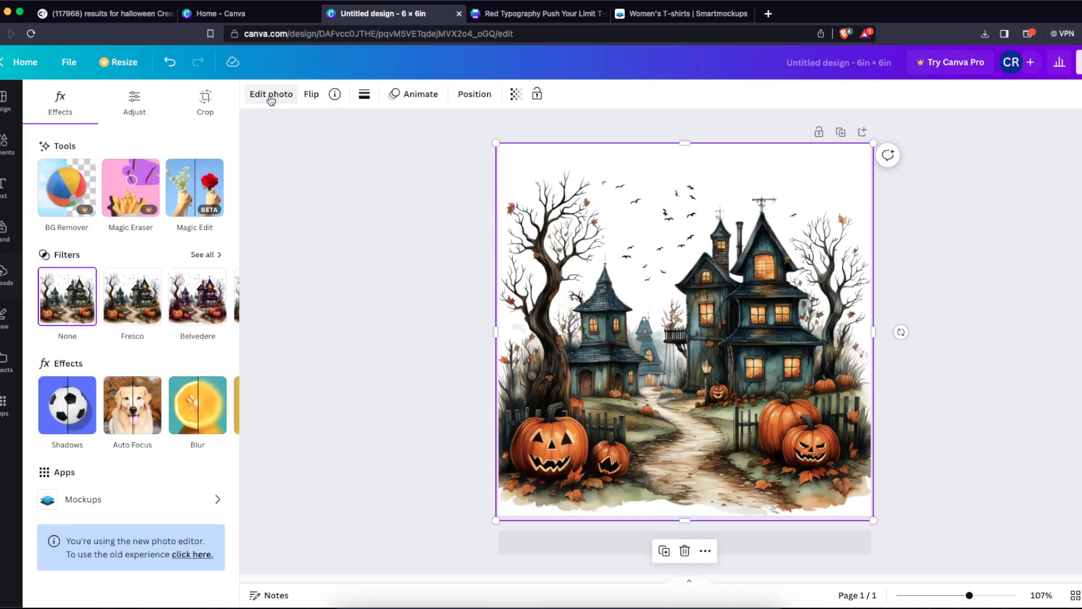
{"action": "left_click", "coordinate": [85, 450]}
{"action": "left_click", "coordinate": [186, 249]}
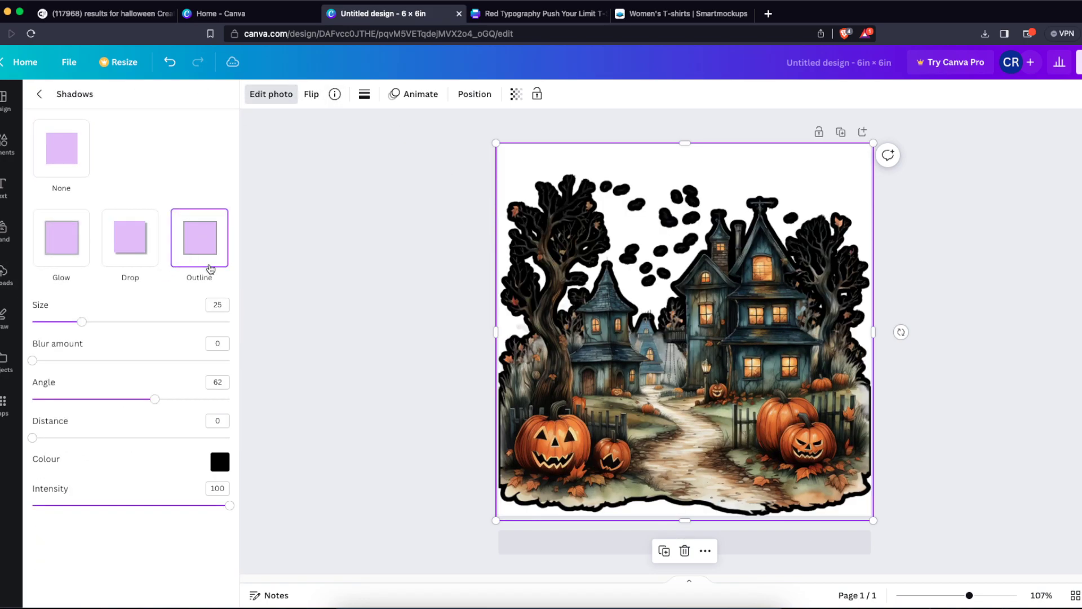
{"action": "left_click_drag", "start_coordinate": [230, 505], "coordinate": [314, 512]}
{"action": "left_click_drag", "start_coordinate": [152, 502], "coordinate": [94, 511]}
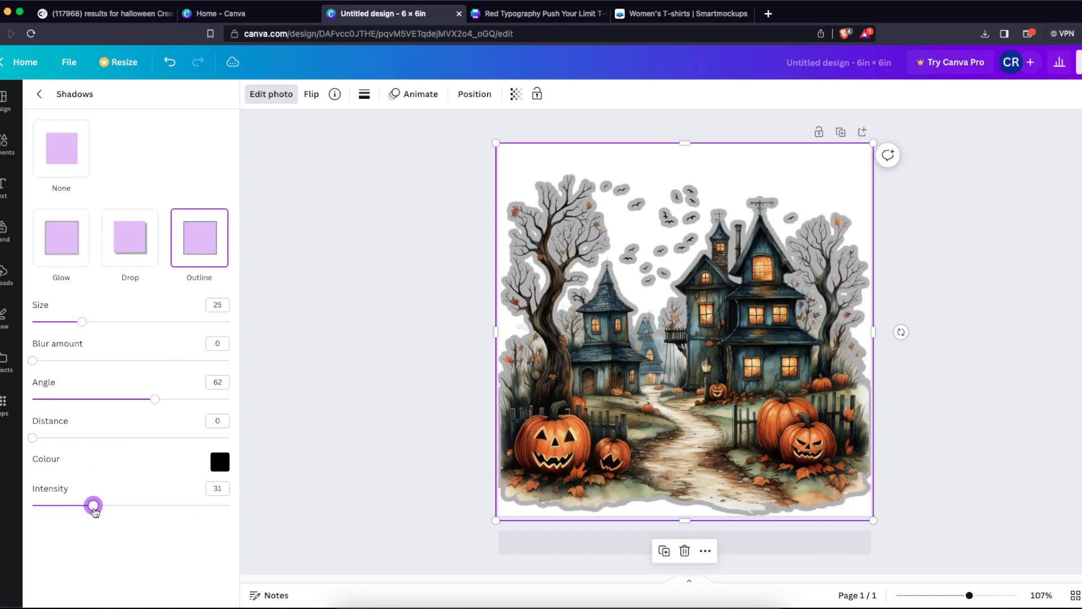
{"action": "key", "text": "Escape"}
{"action": "key", "text": "Escape"}
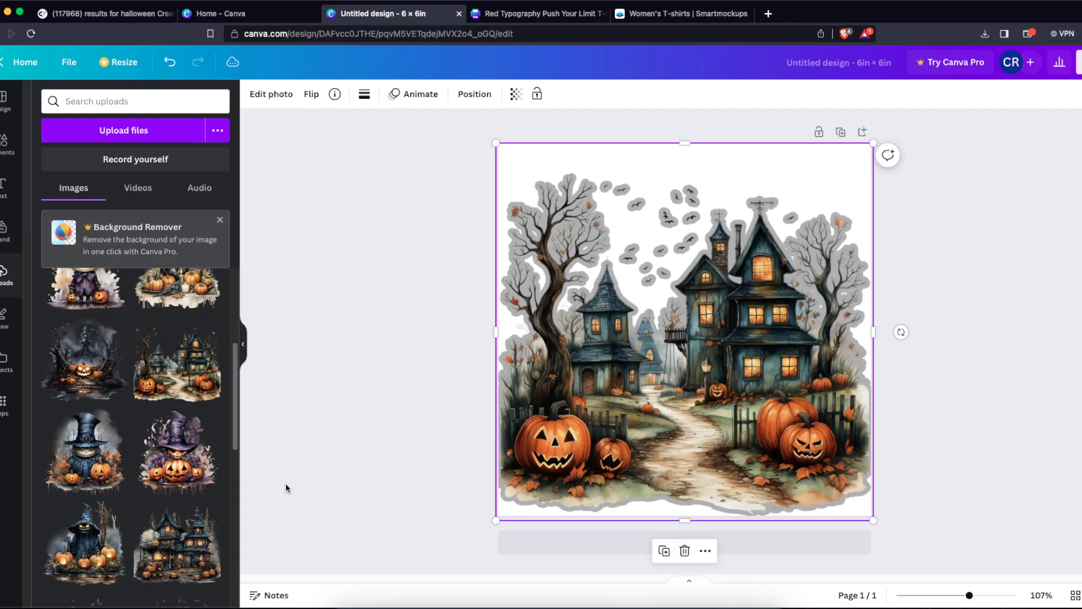
- Save the haunted-house design to Smartmockups, found by searching 'smar' under Share > More
{"action": "left_click", "coordinate": [1078, 62]}
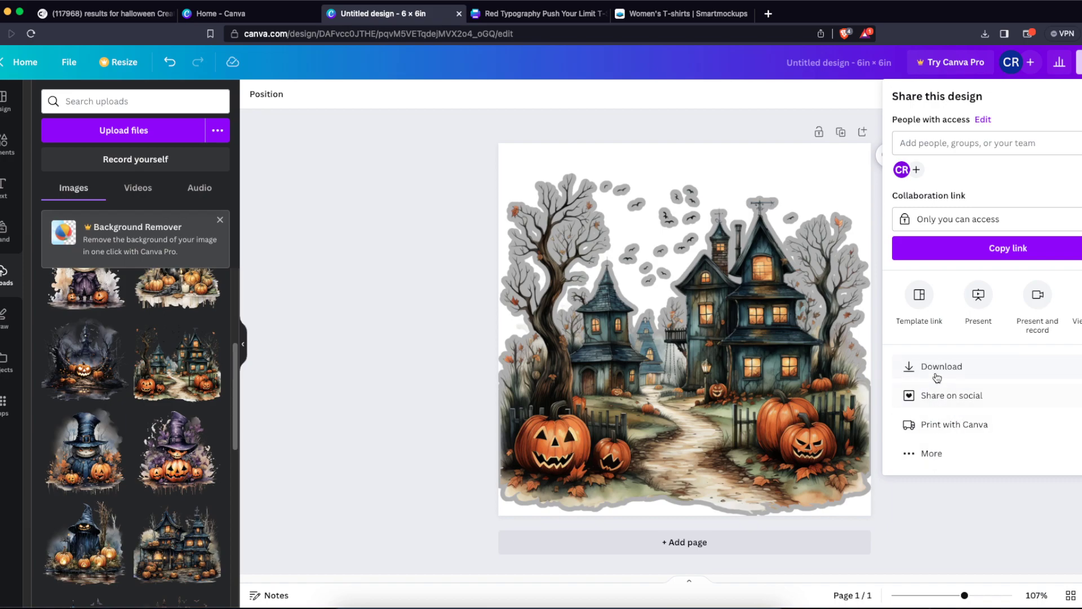
{"action": "left_click", "coordinate": [929, 455]}
{"action": "type", "text": "sm"}
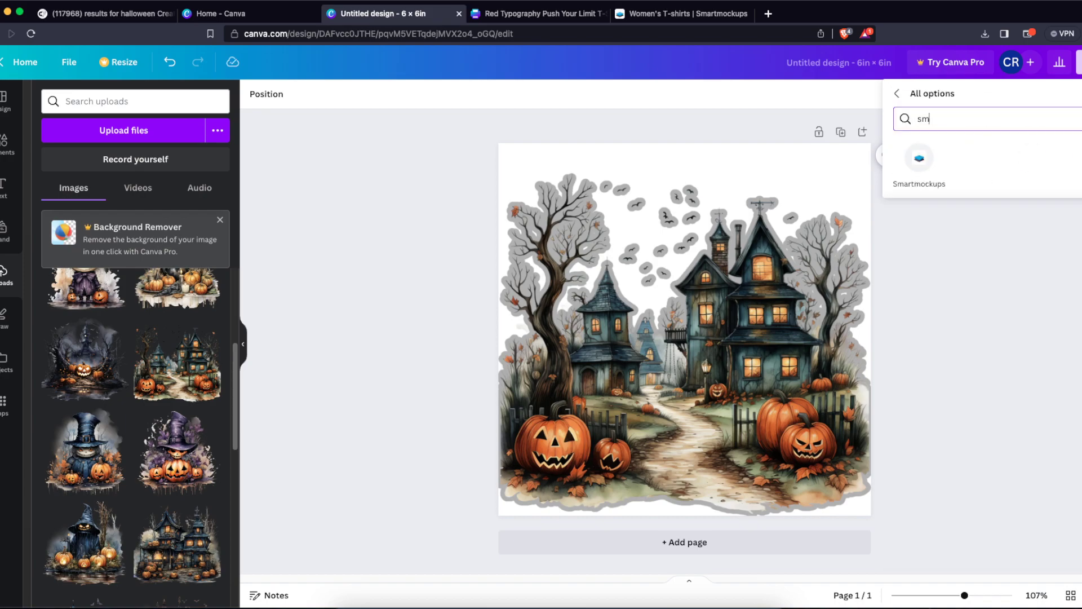
{"action": "type", "text": "ar"}
{"action": "left_click", "coordinate": [919, 160]}
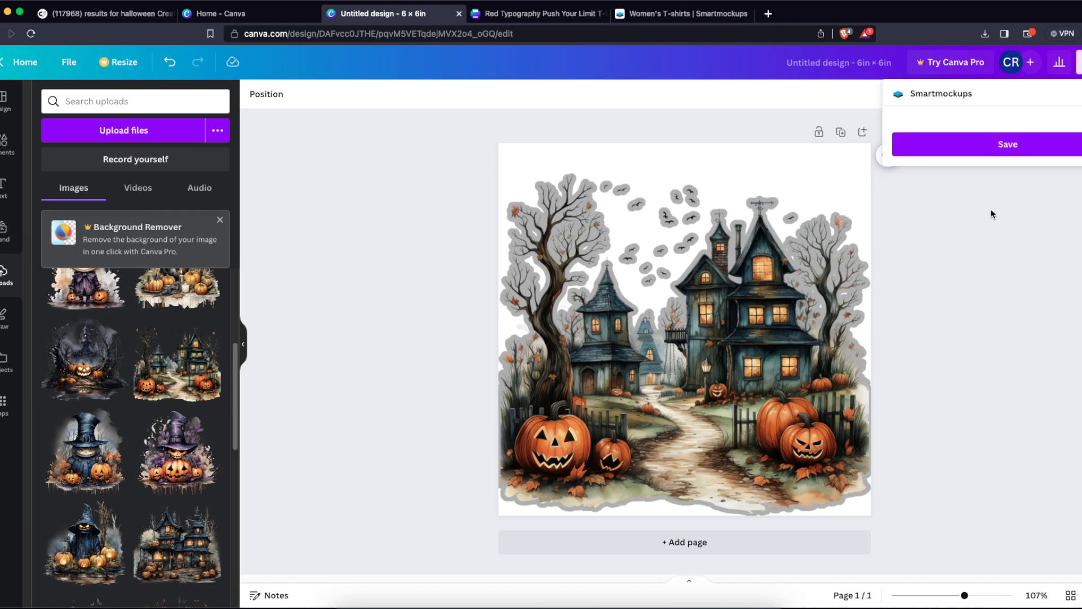
{"action": "left_click", "coordinate": [998, 144]}
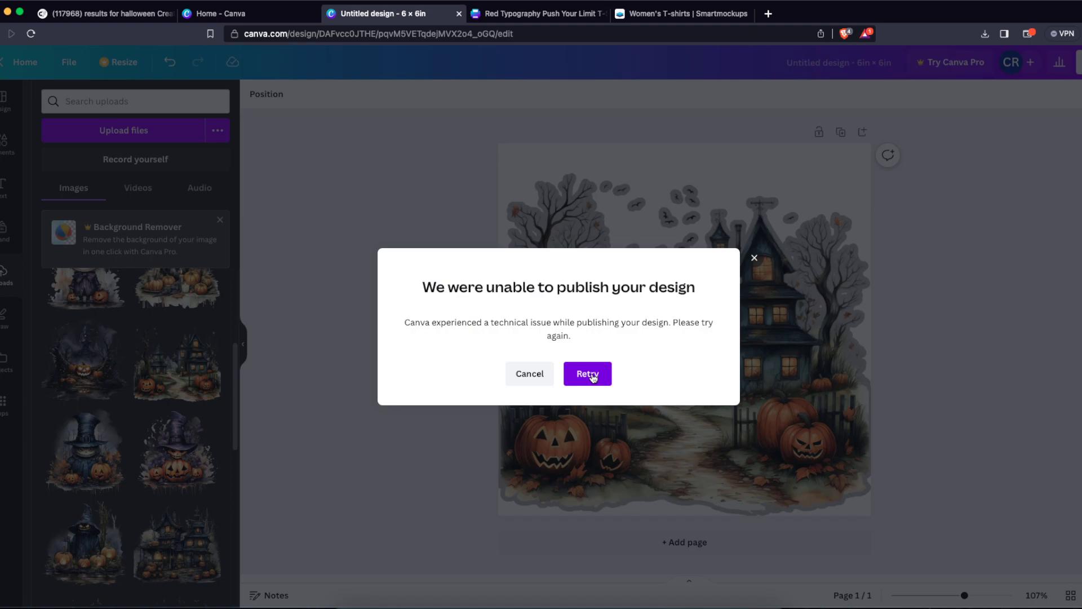
- Retry the failed Smartmockups publish twice, then dismiss the technical error
{"action": "left_click", "coordinate": [589, 375]}
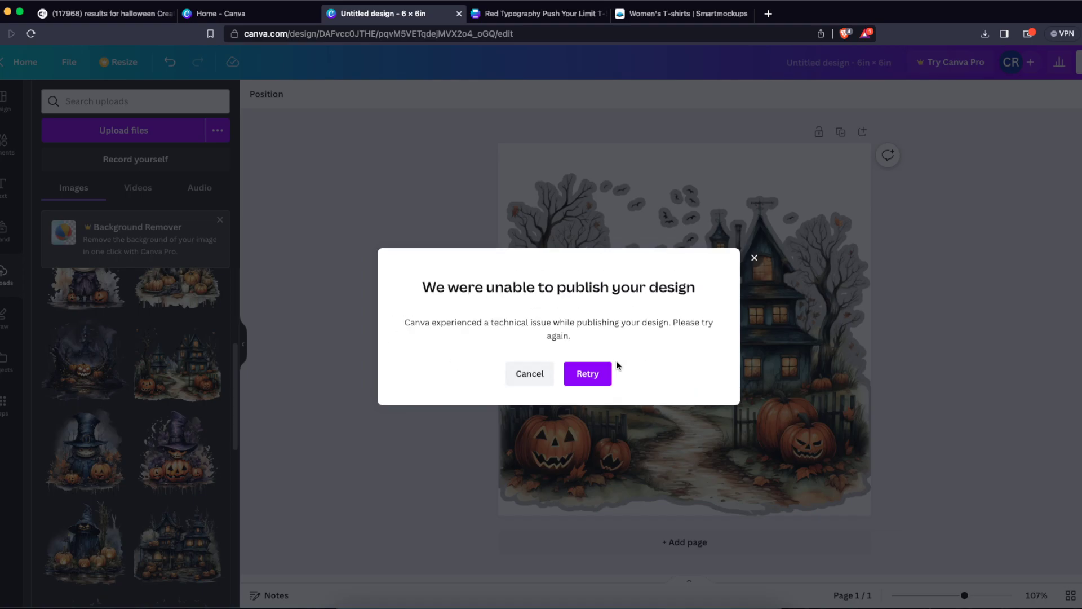
{"action": "left_click", "coordinate": [592, 374]}
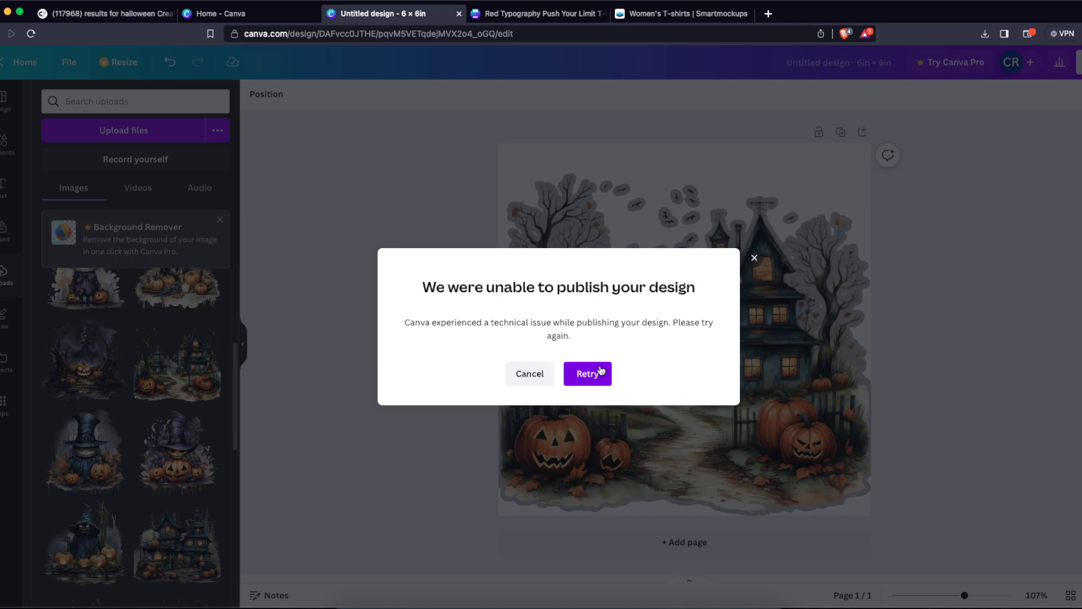
{"action": "left_click", "coordinate": [754, 258]}
- Replace the haunted-house image with the uploaded witch-pumpkin image
{"action": "left_click", "coordinate": [271, 94]}
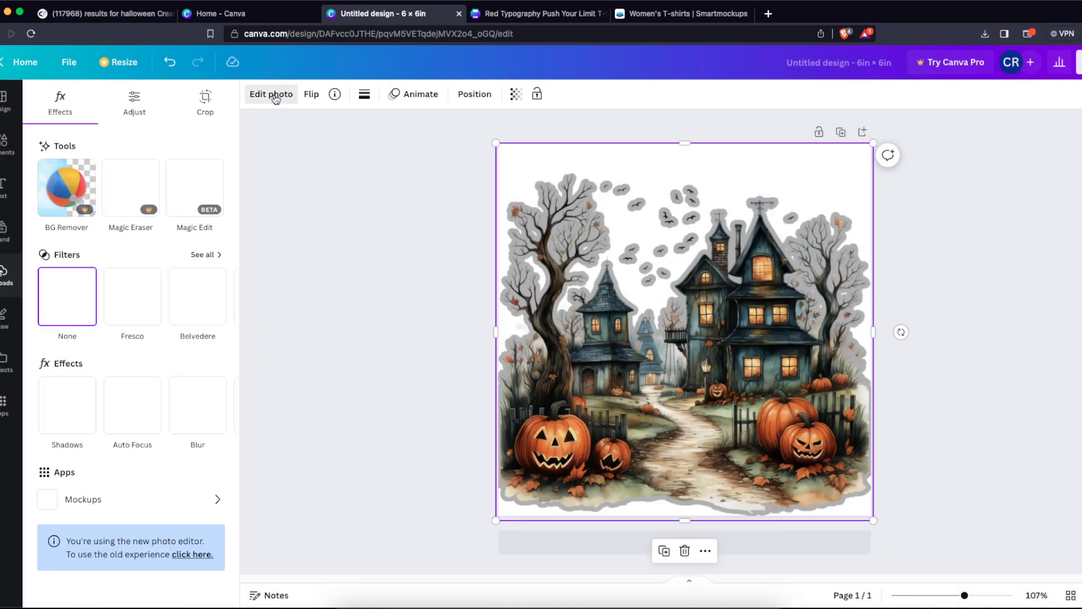
{"action": "key", "text": "Delete"}
{"action": "left_click", "coordinate": [177, 451]}
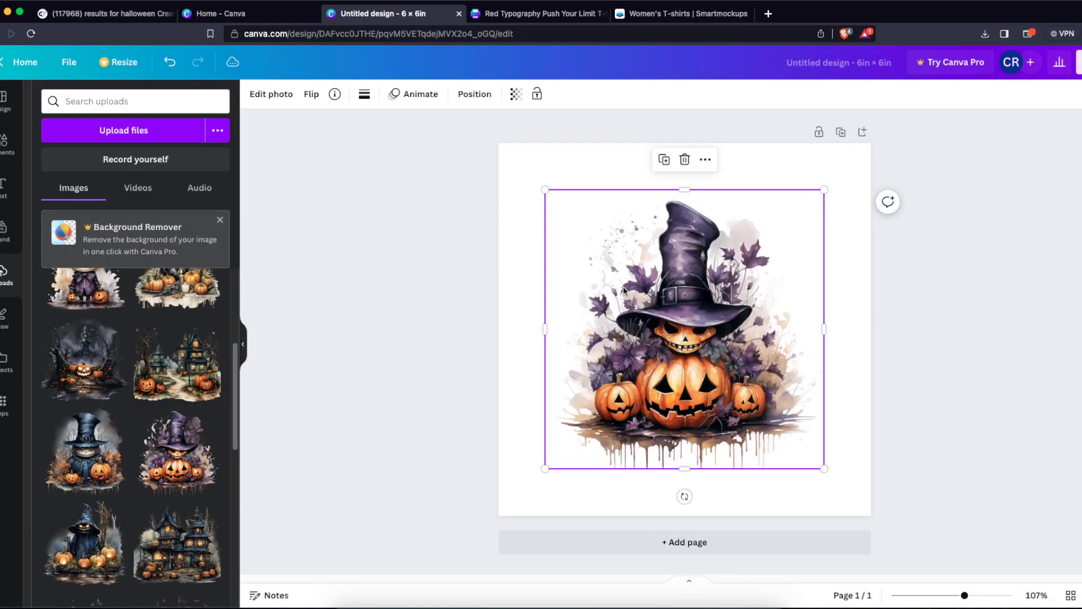
- Save the witch-pumpkin design to Smartmockups, found by searching 'sm' under Share > More
{"action": "left_click", "coordinate": [1077, 62]}
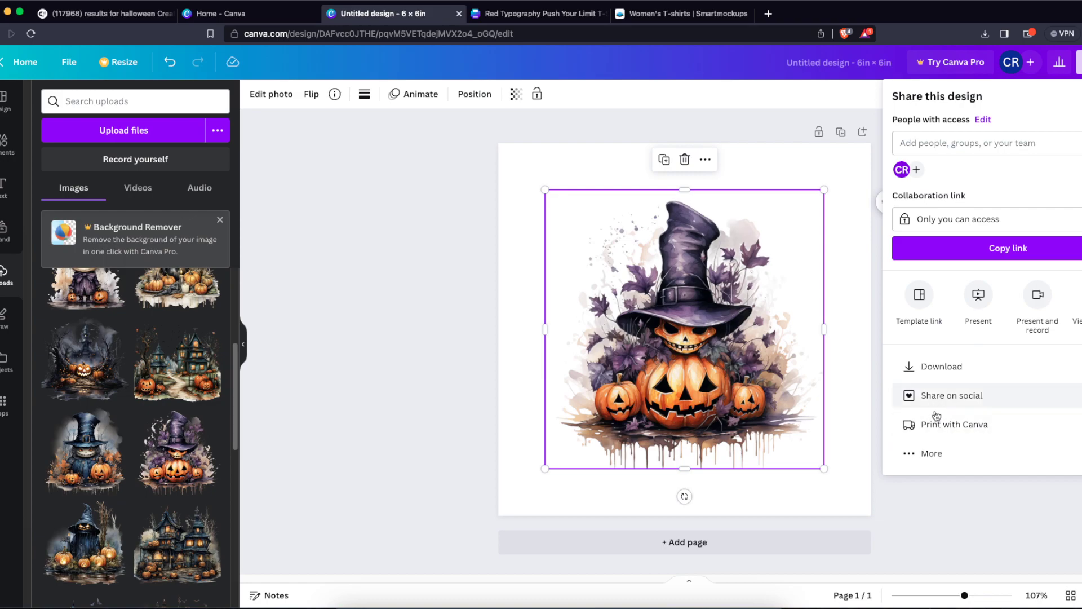
{"action": "left_click", "coordinate": [931, 452]}
{"action": "left_click", "coordinate": [934, 110]}
{"action": "type", "text": "smart"}
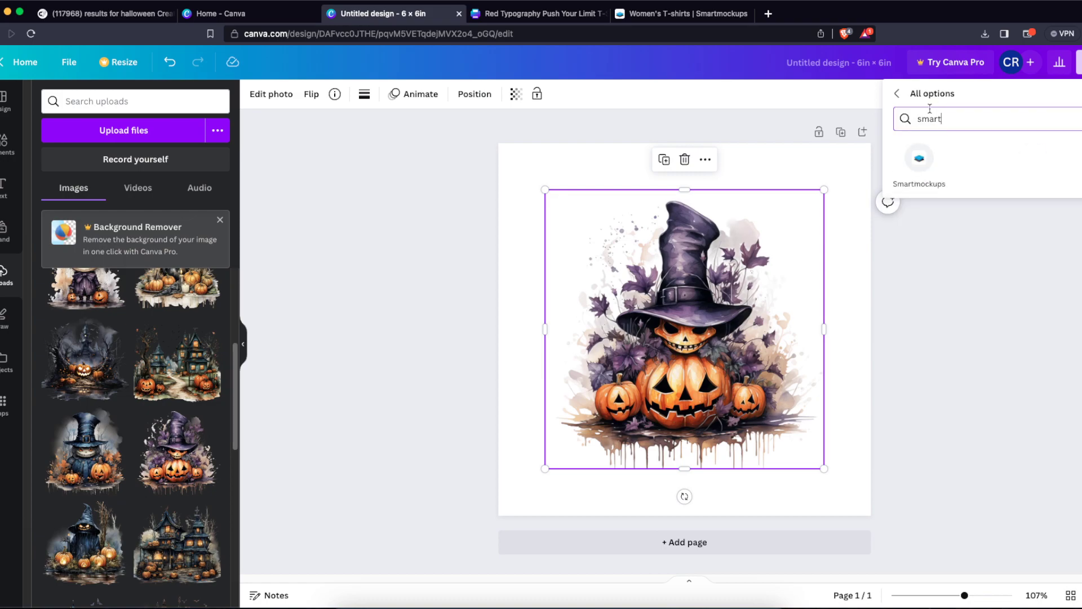
{"action": "left_click", "coordinate": [927, 166]}
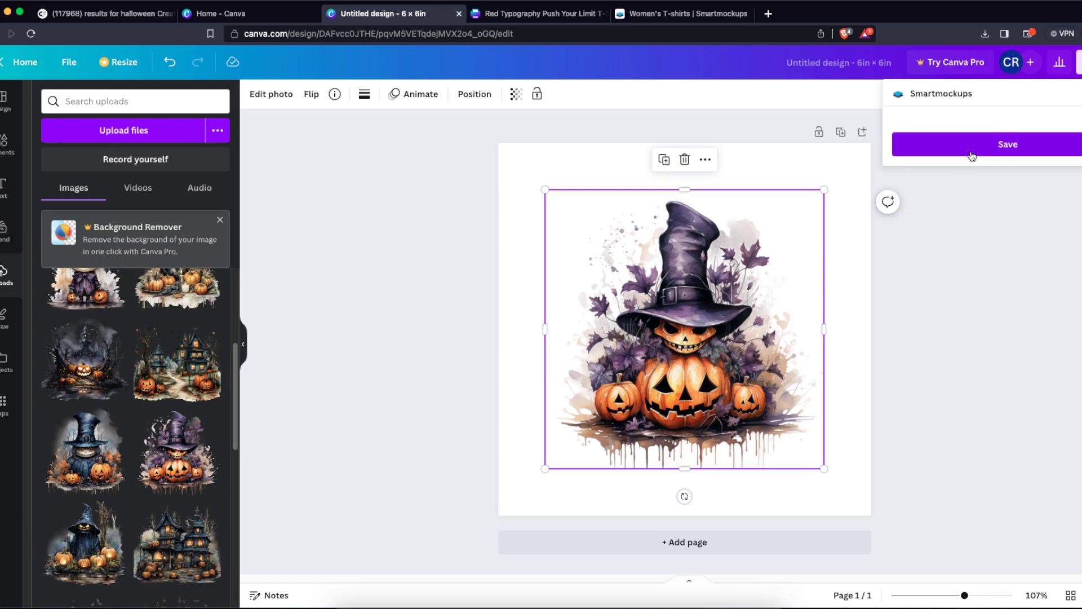
{"action": "left_click", "coordinate": [972, 155]}
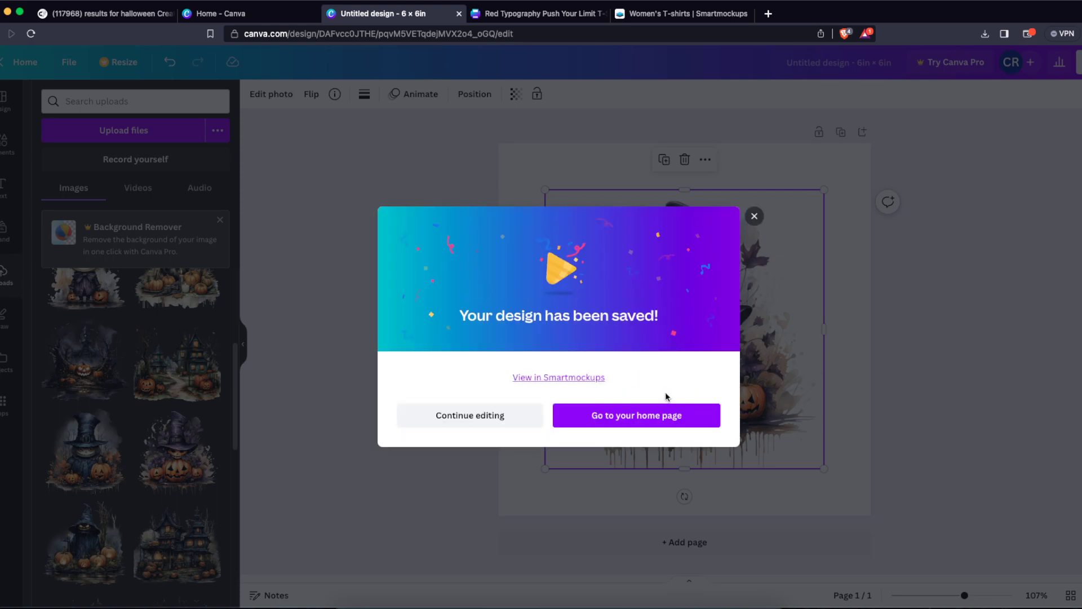
- Open the saved witch-pumpkin design in Smartmockups and show the Mugs mockups
{"action": "left_click", "coordinate": [563, 377]}
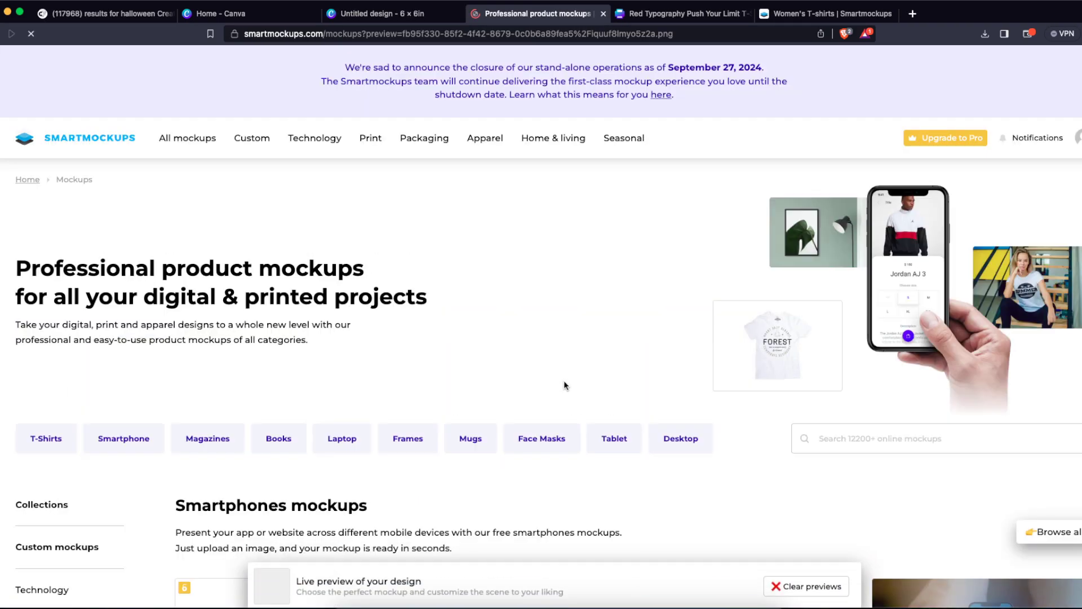
{"action": "scroll", "coordinate": [475, 434], "scroll_direction": "down", "scroll_amount": 1}
{"action": "left_click", "coordinate": [477, 424]}
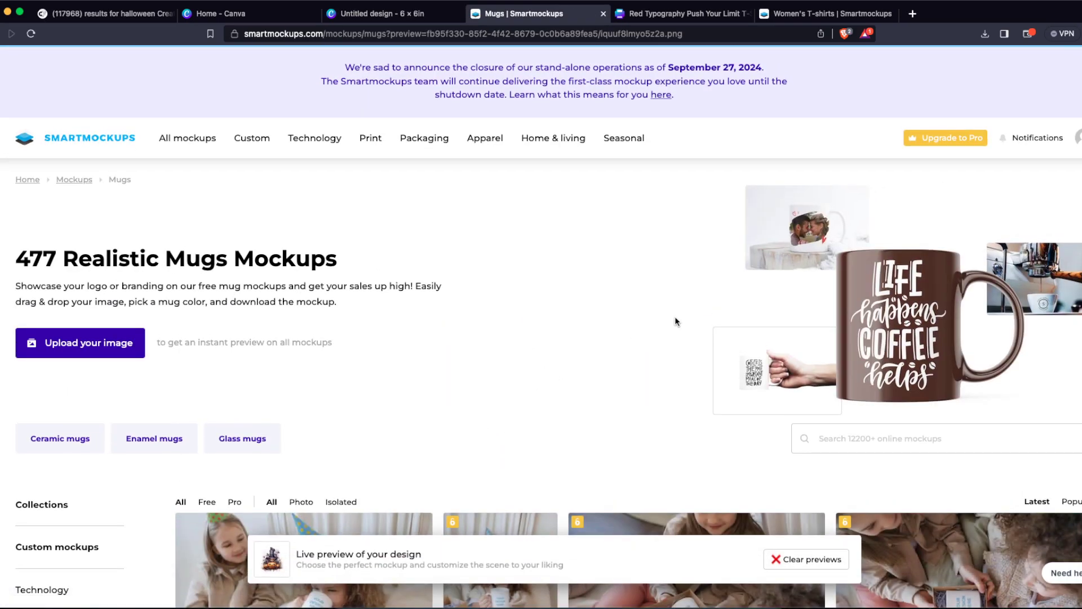
- Preview the design on the 'Enamel mug in the hand of a woman outdoors' mockup
{"action": "scroll", "coordinate": [676, 317], "scroll_direction": "down", "scroll_amount": 5}
{"action": "scroll", "coordinate": [680, 319], "scroll_direction": "down", "scroll_amount": 2}
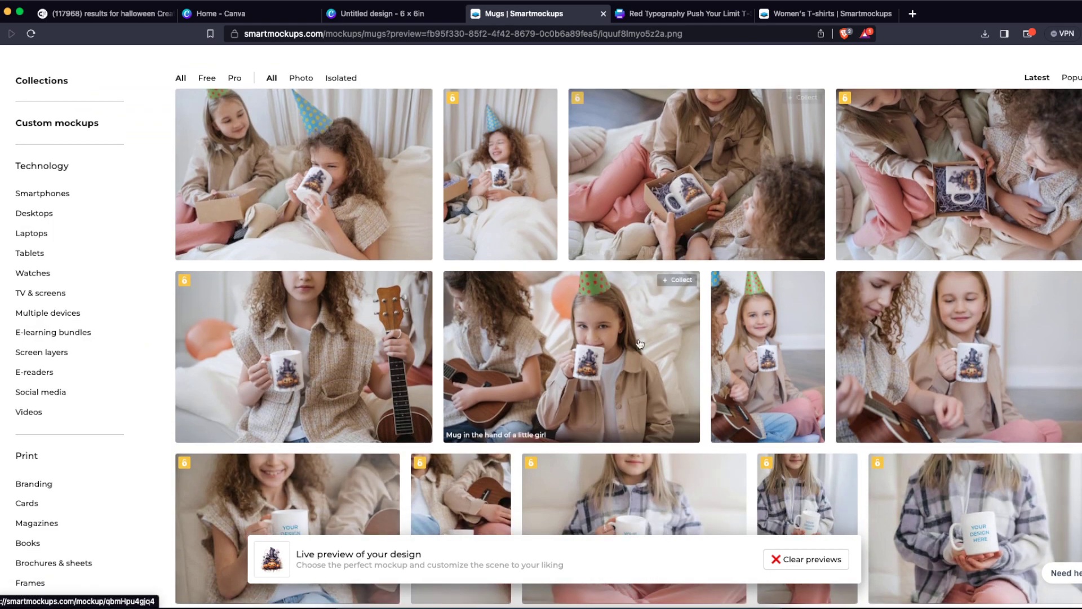
{"action": "scroll", "coordinate": [839, 401], "scroll_direction": "down", "scroll_amount": 3}
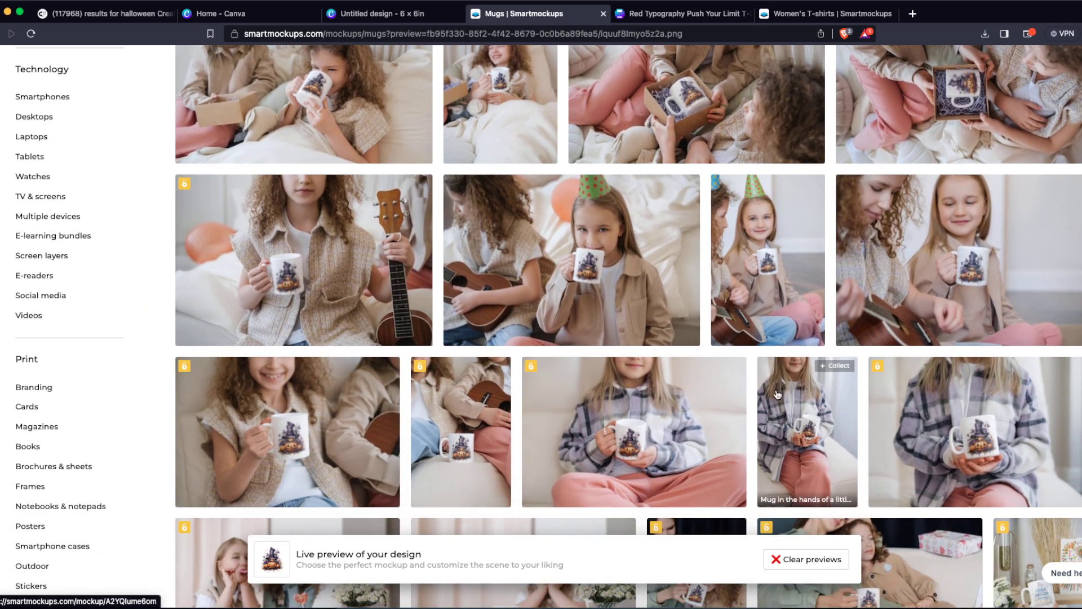
{"action": "scroll", "coordinate": [557, 381], "scroll_direction": "down", "scroll_amount": 3}
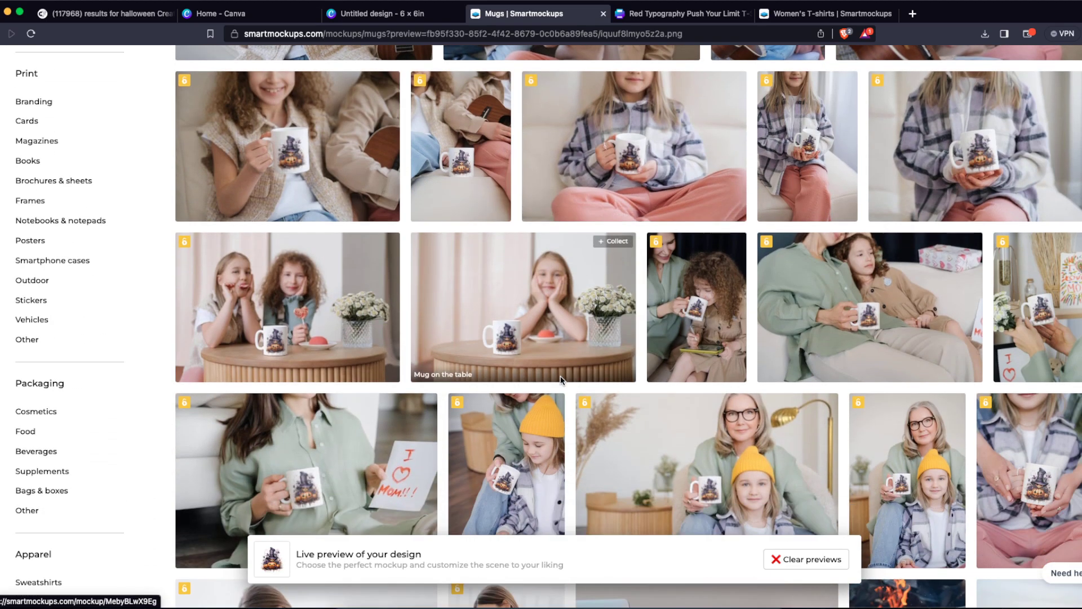
{"action": "scroll", "coordinate": [654, 375], "scroll_direction": "down", "scroll_amount": 2}
{"action": "scroll", "coordinate": [790, 365], "scroll_direction": "down", "scroll_amount": 2}
{"action": "scroll", "coordinate": [902, 378], "scroll_direction": "down", "scroll_amount": 2}
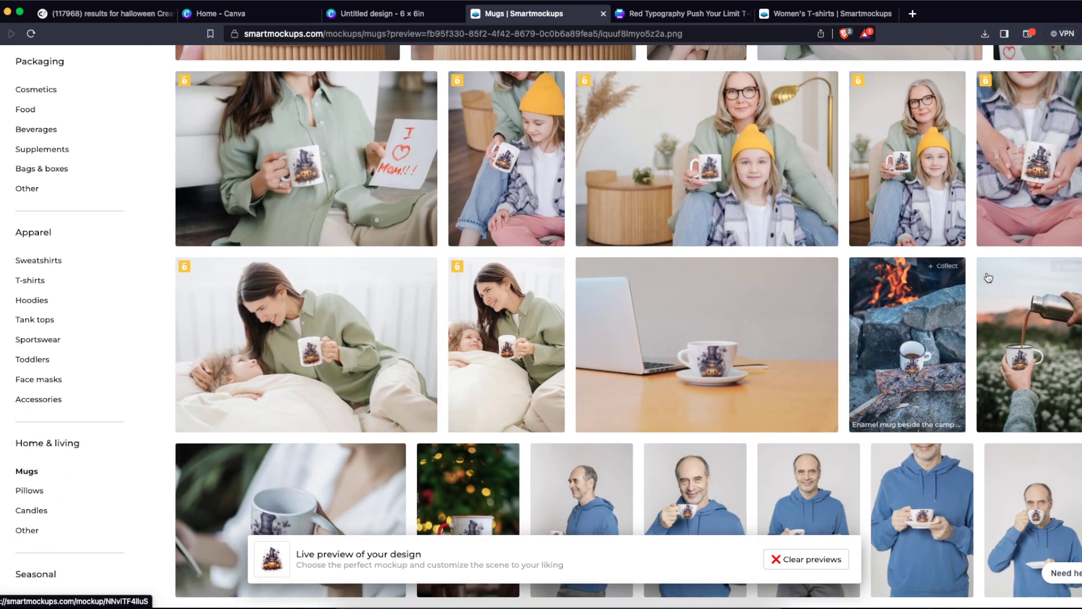
{"action": "left_click", "coordinate": [1012, 390]}
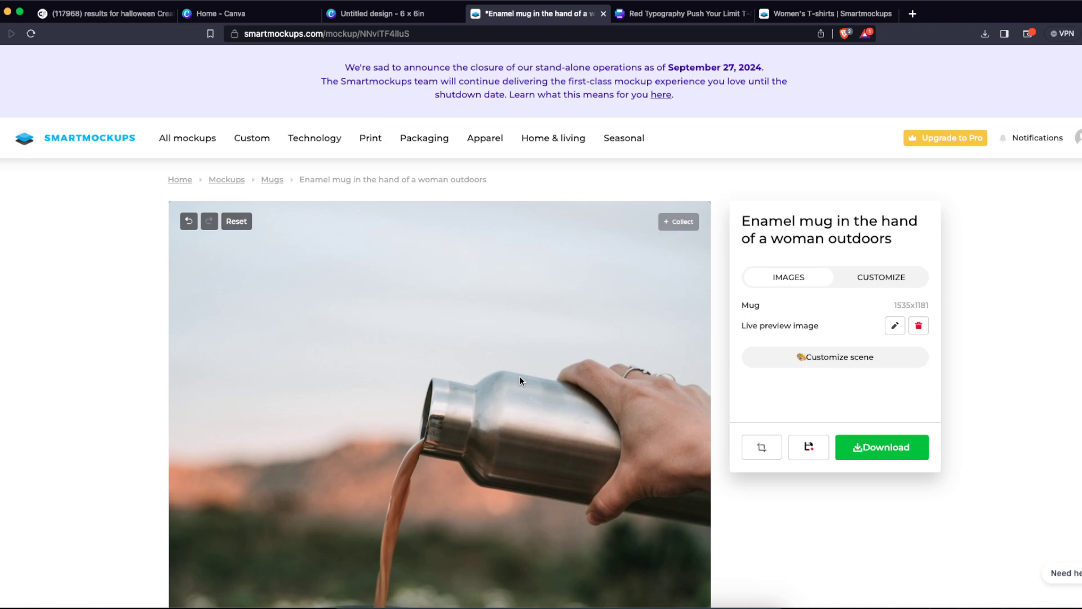
{"action": "scroll", "coordinate": [479, 383], "scroll_direction": "down", "scroll_amount": 5}
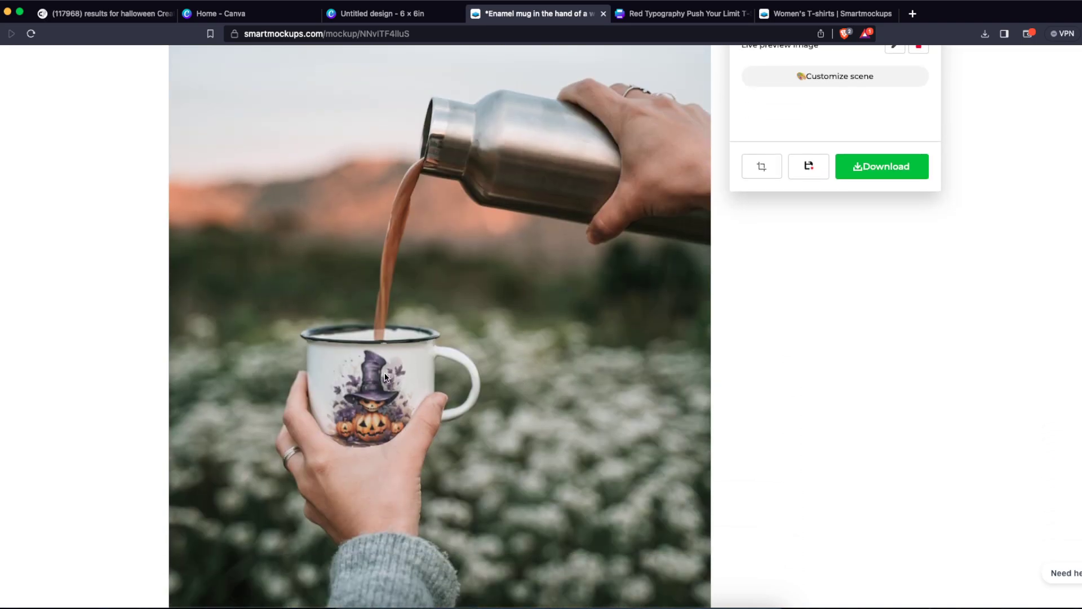
{"action": "scroll", "coordinate": [744, 422], "scroll_direction": "up", "scroll_amount": 5}
{"action": "scroll", "coordinate": [597, 327], "scroll_direction": "down", "scroll_amount": 4}
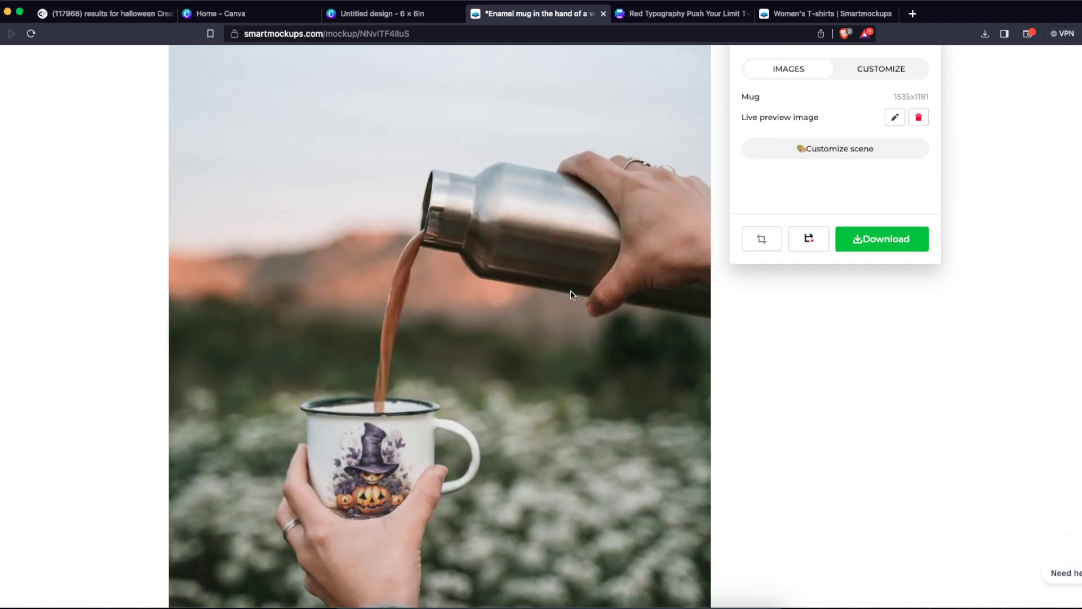